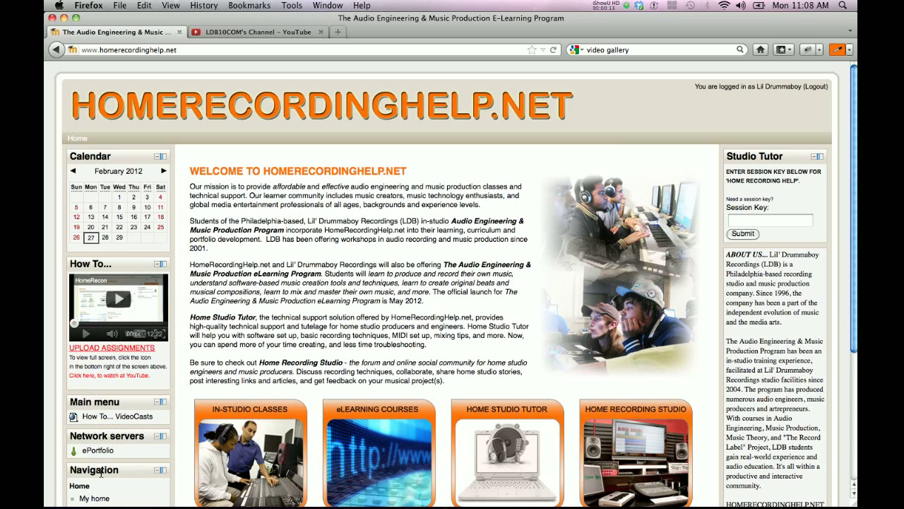
# Open the ePortfolio from the home page and create a new page in its pages section.
pyautogui.click(99, 452)
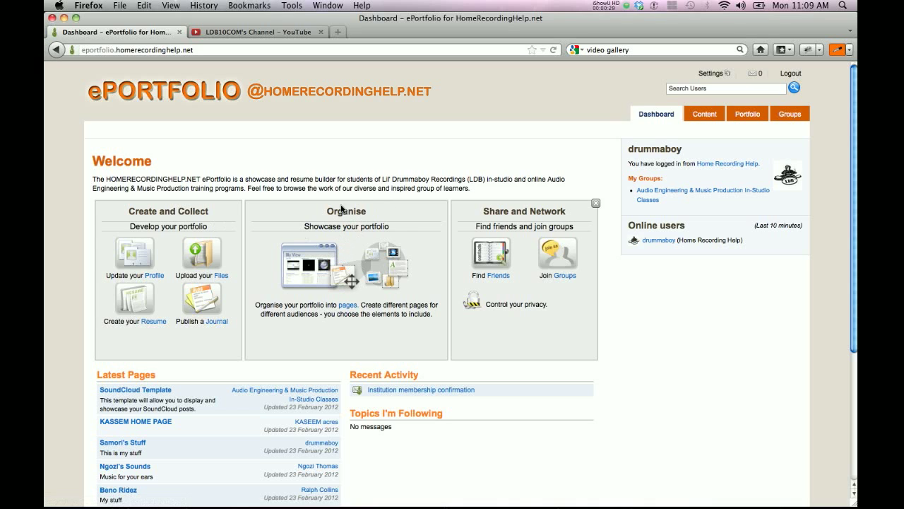
pyautogui.click(376, 215)
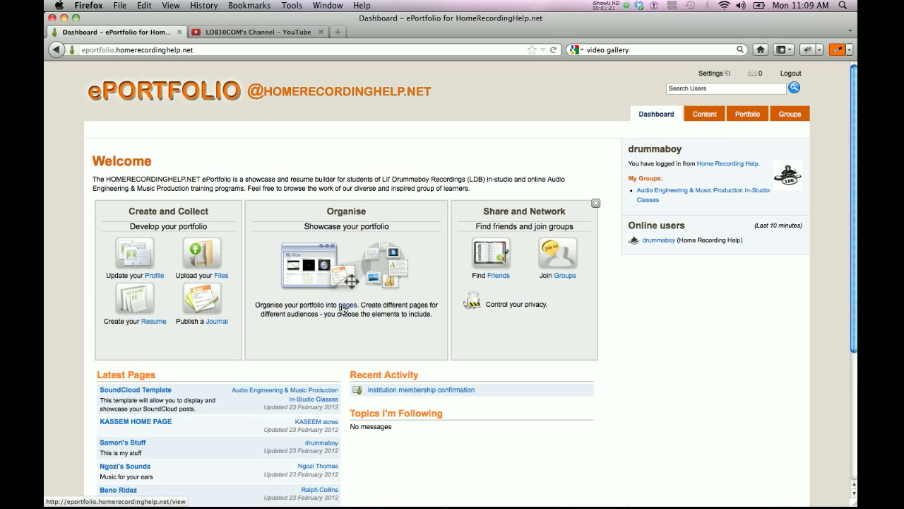
pyautogui.click(343, 313)
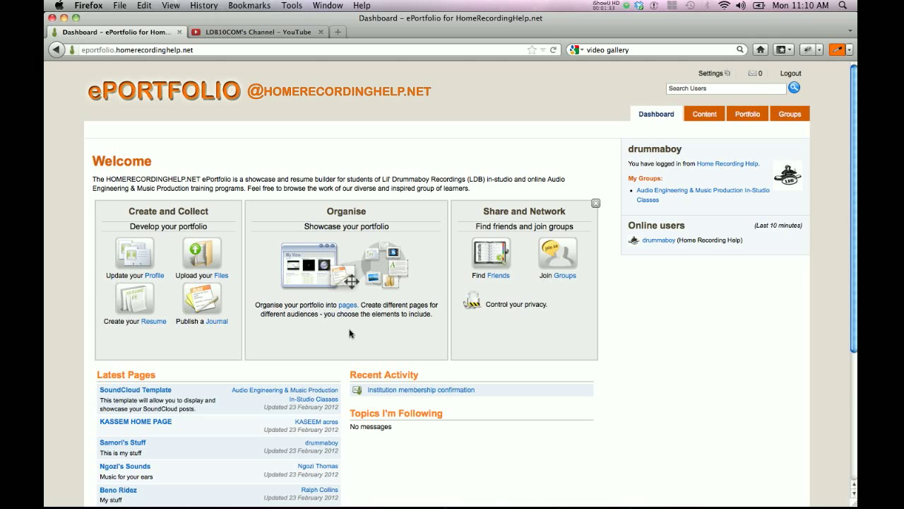
pyautogui.click(347, 309)
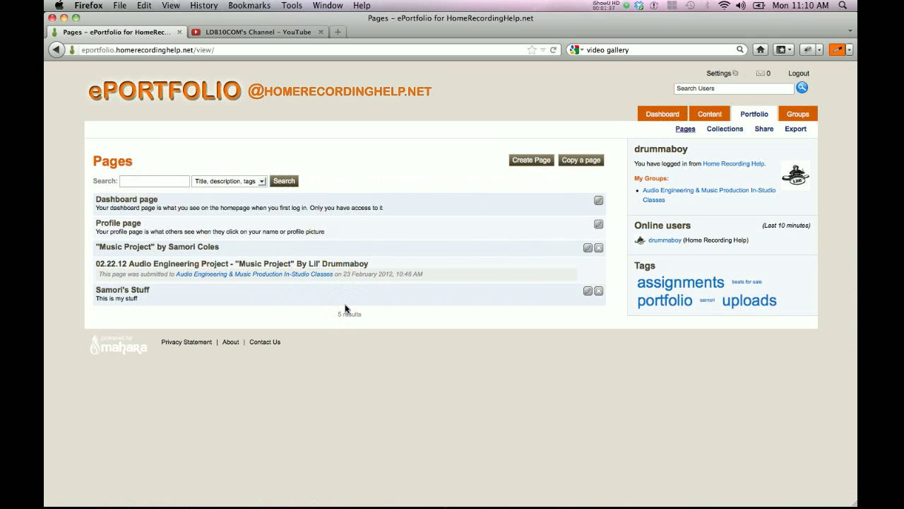
pyautogui.click(146, 156)
pyautogui.click(531, 161)
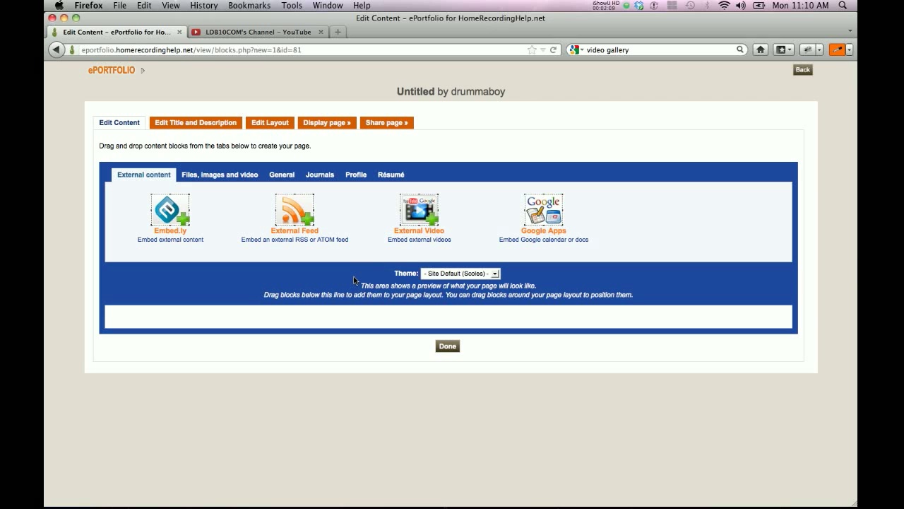
# Title the new page "Drummaboy Showcase Page" and describe it as "A Showcase of my music and videos".
pyautogui.click(199, 124)
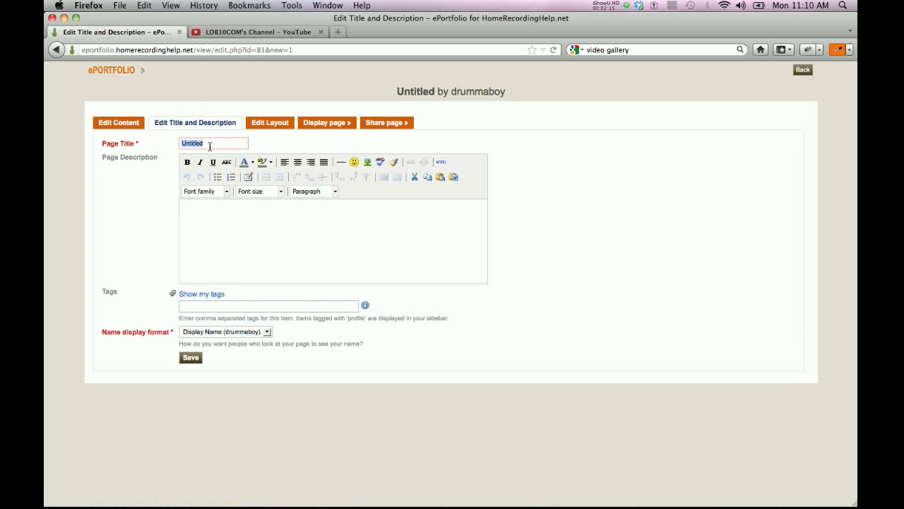
pyautogui.write('D')
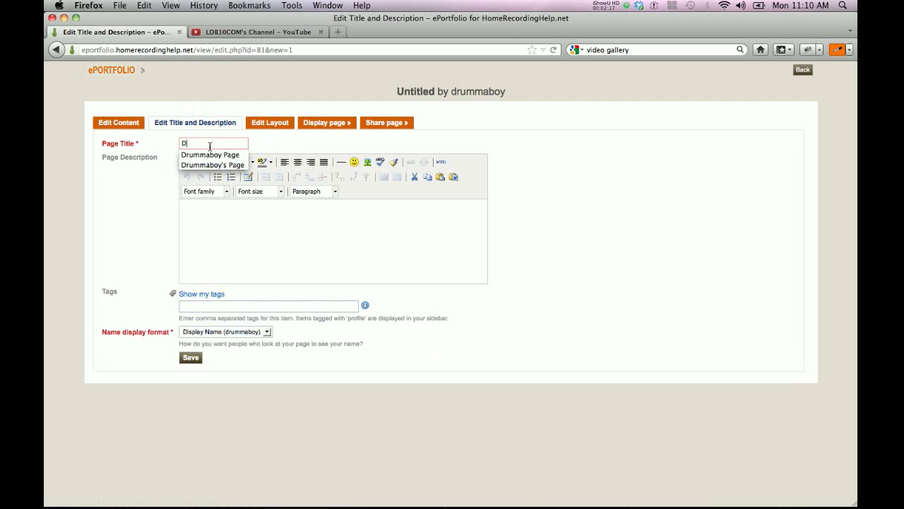
pyautogui.write('rummaboy S')
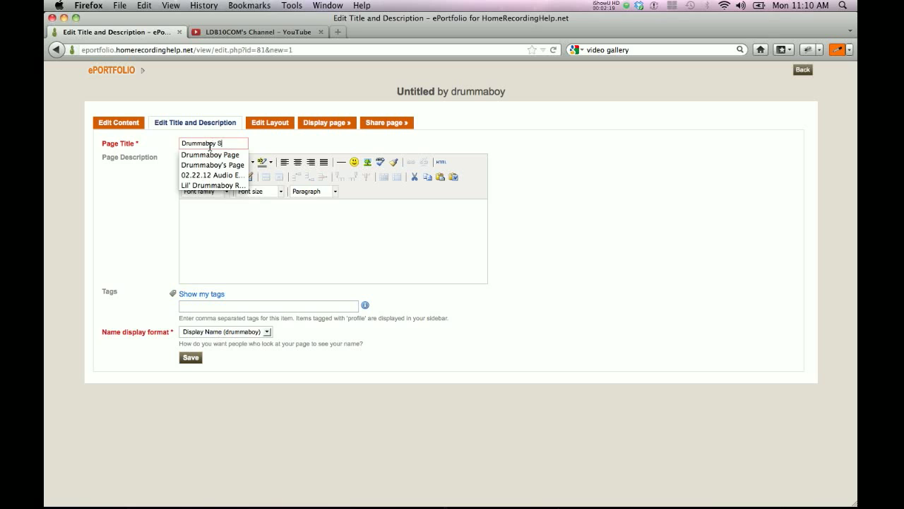
pyautogui.write('howcase Page')
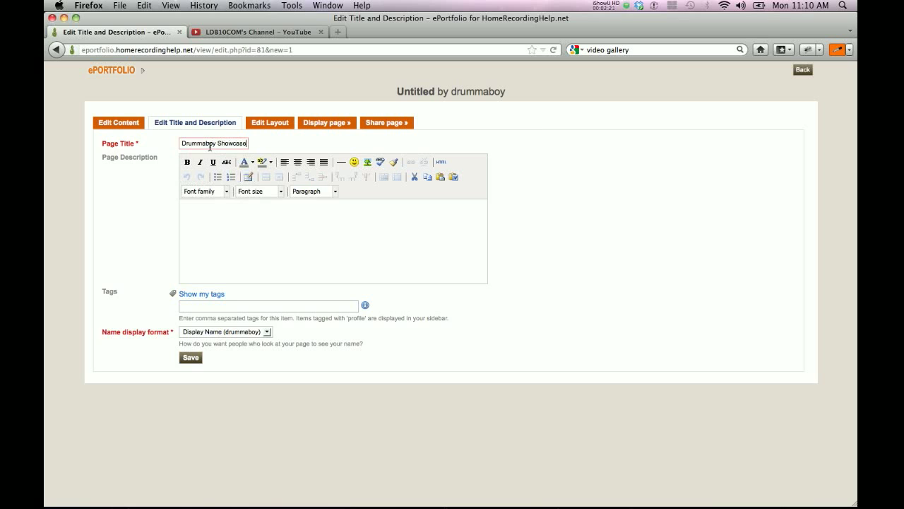
pyautogui.click(218, 214)
pyautogui.write('A Showcase of my music and videos')
# Tag the page with "drummaboy, new music, portfolio, students" and save its title and description settings.
pyautogui.click(181, 306)
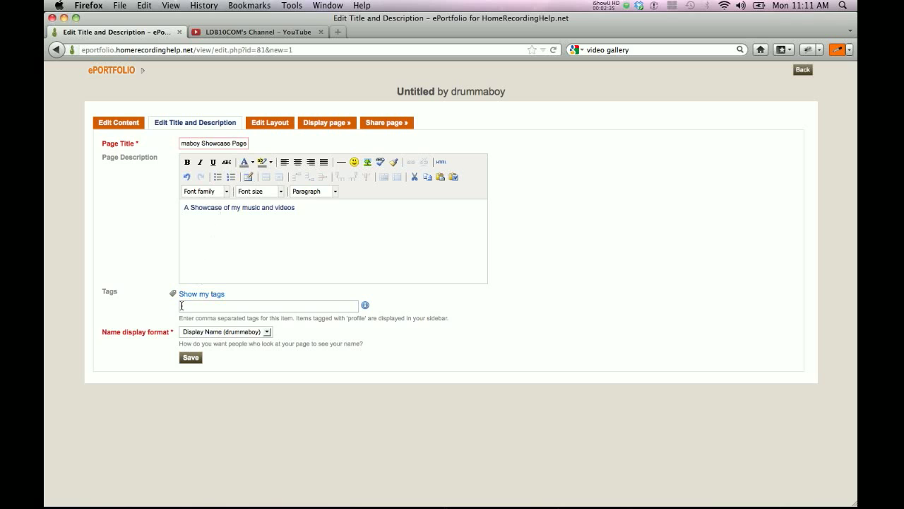
pyautogui.click(193, 309)
pyautogui.write('drummaboy, new music,')
pyautogui.write('portfolio, studn')
pyautogui.write('nts')
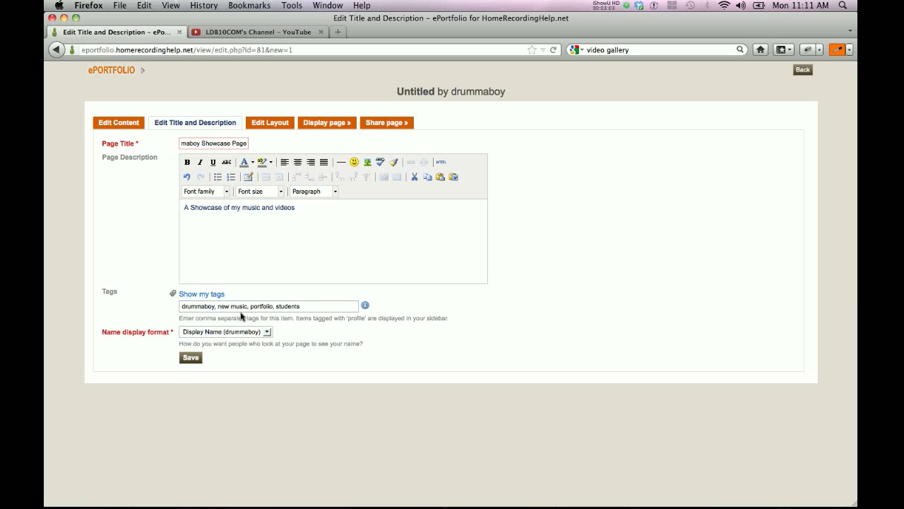
pyautogui.click(194, 358)
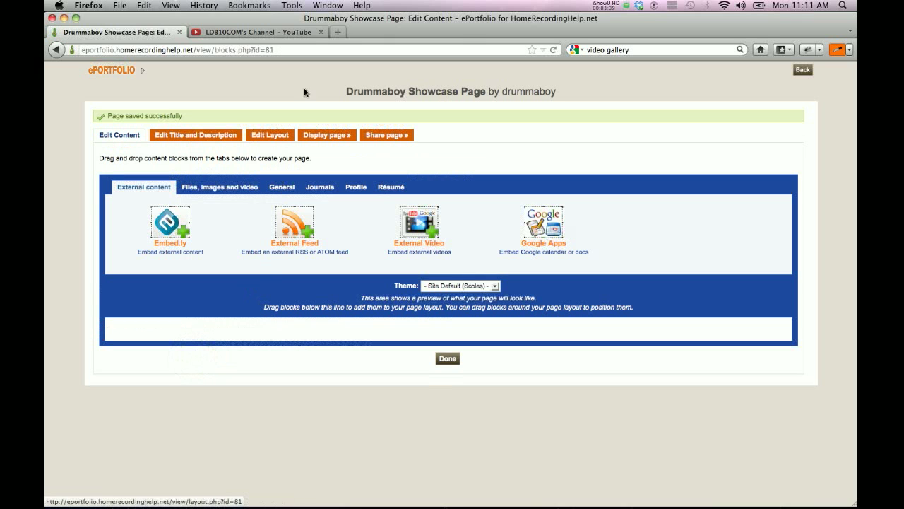
pyautogui.click(335, 92)
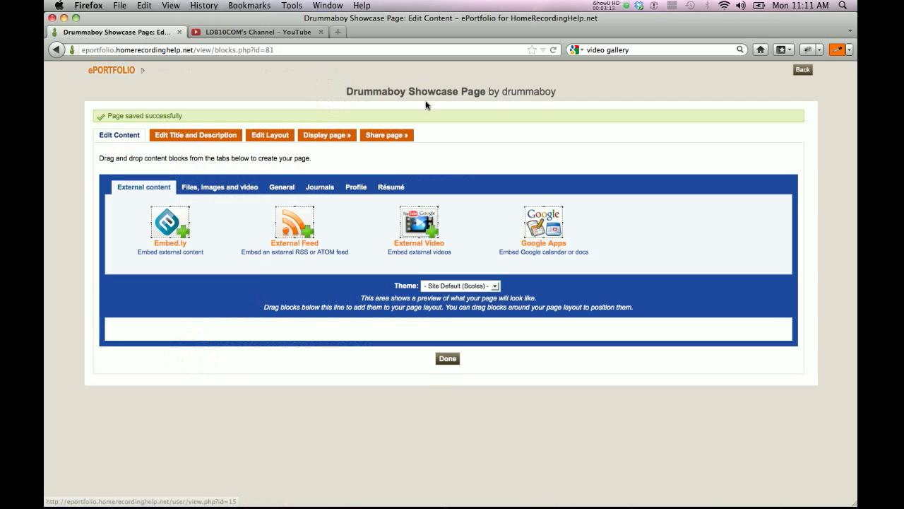
# Review the column layouts for the page and save it with three columns of equal widths.
pyautogui.click(265, 140)
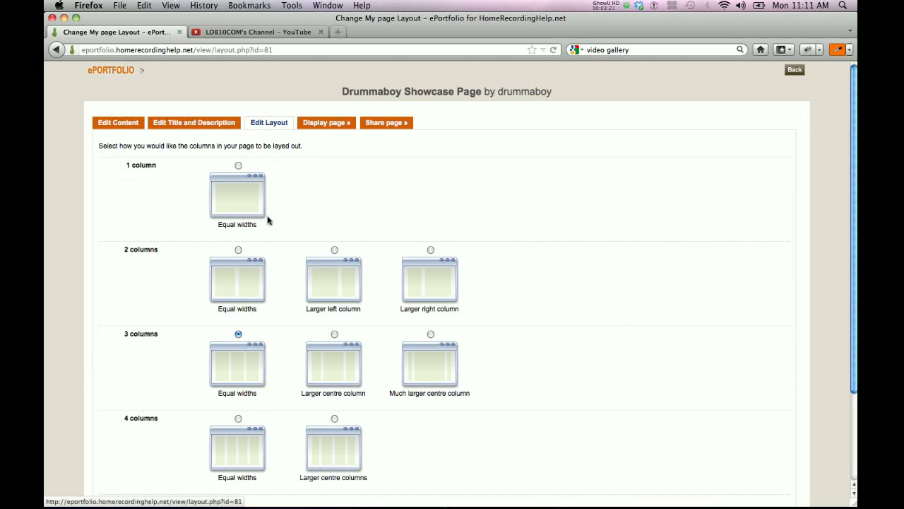
pyautogui.click(271, 203)
pyautogui.click(138, 173)
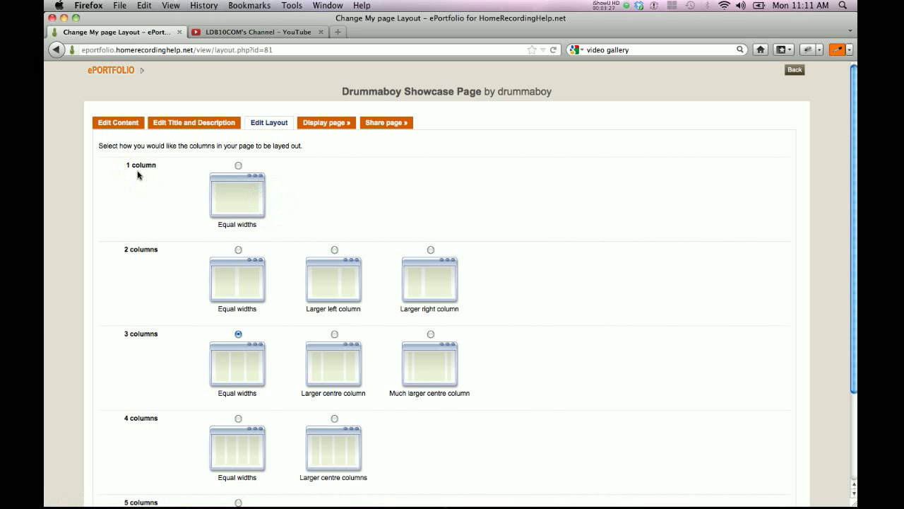
pyautogui.click(144, 260)
pyautogui.click(375, 277)
pyautogui.click(476, 282)
pyautogui.click(149, 353)
pyautogui.moveTo(853, 212); pyautogui.dragTo(851, 298)
pyautogui.click(112, 471)
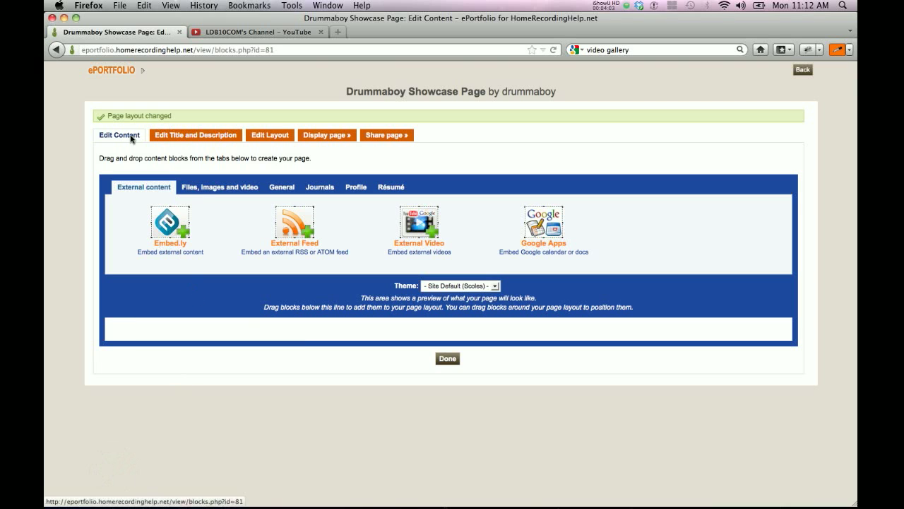
# Examine the content blocks offered under External content and under Files, images and video.
pyautogui.click(94, 141)
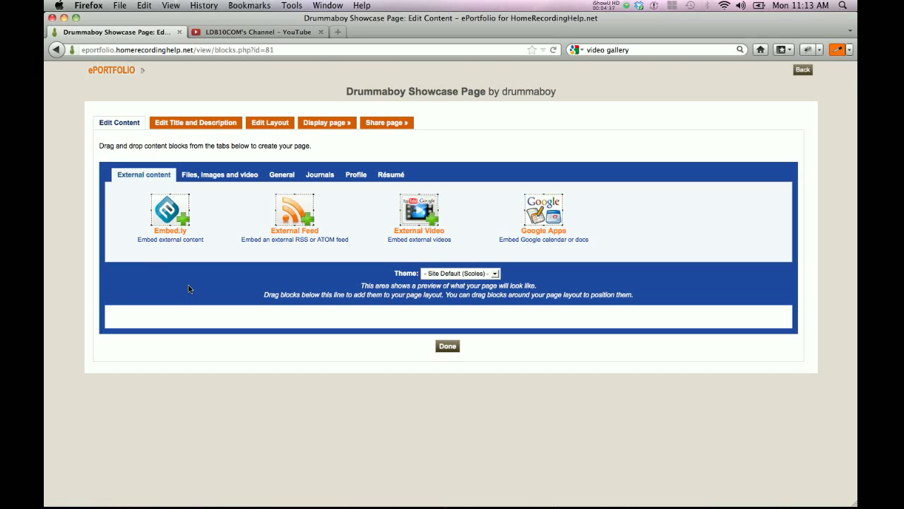
pyautogui.click(96, 141)
pyautogui.click(114, 172)
pyautogui.click(222, 177)
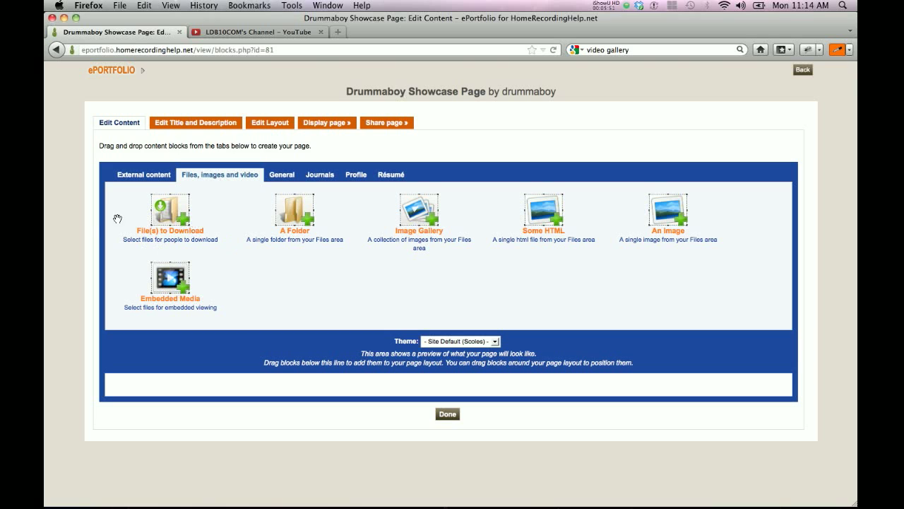
pyautogui.click(125, 252)
pyautogui.click(544, 253)
pyautogui.click(660, 251)
pyautogui.click(154, 320)
pyautogui.click(154, 320)
pyautogui.click(155, 320)
# Add a "Drummaboy's Showcase" text box reading "This page is a showcase of the music and video of Lil' Drummaboy Recordings. Feel free to browse at your leasure.".
pyautogui.click(287, 176)
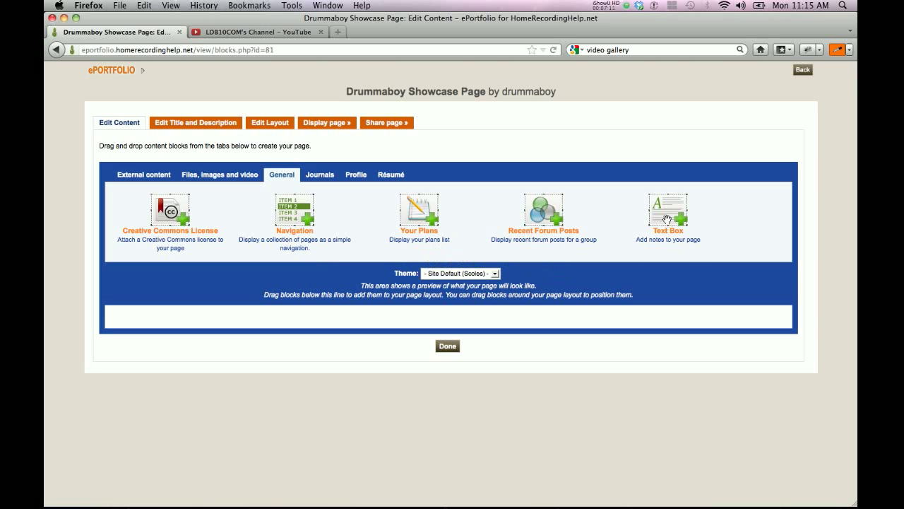
pyautogui.moveTo(672, 206); pyautogui.dragTo(212, 333)
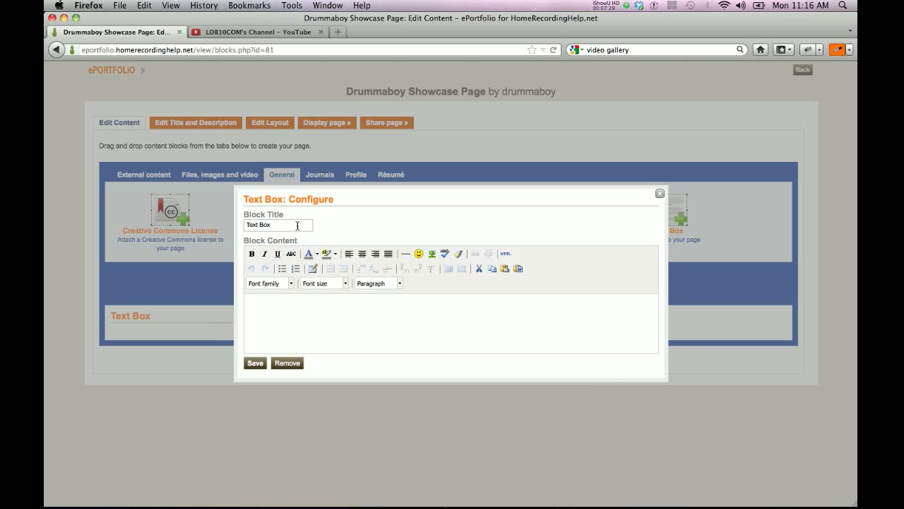
pyautogui.tripleClick(297, 224)
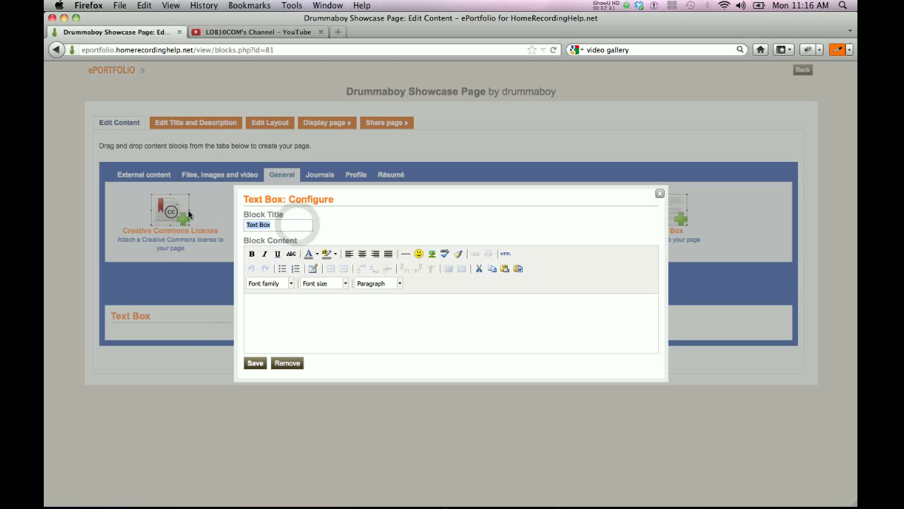
pyautogui.write('Drum')
pyautogui.write("maboy's Showcase")
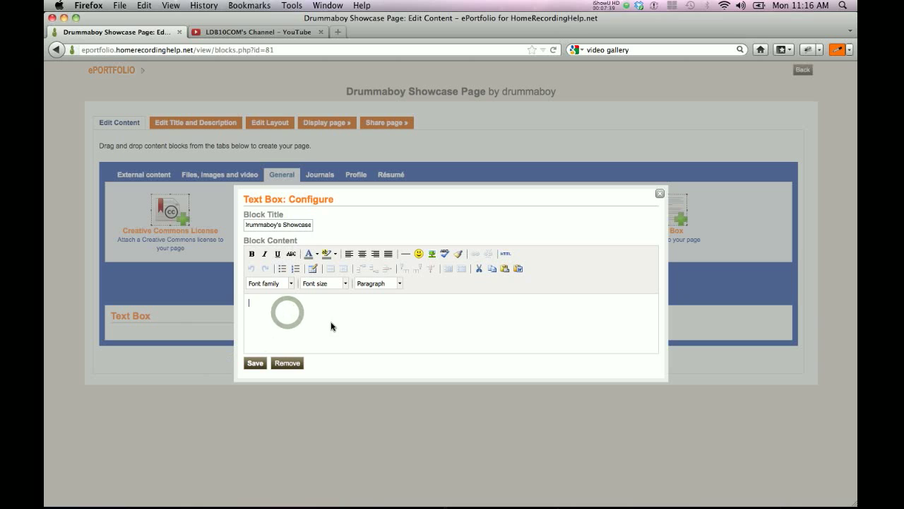
pyautogui.write('Th')
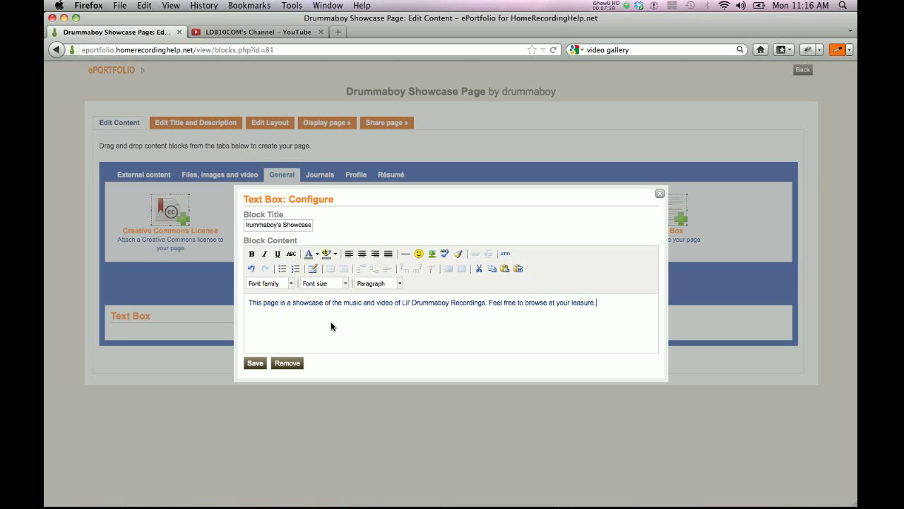
pyautogui.click(253, 365)
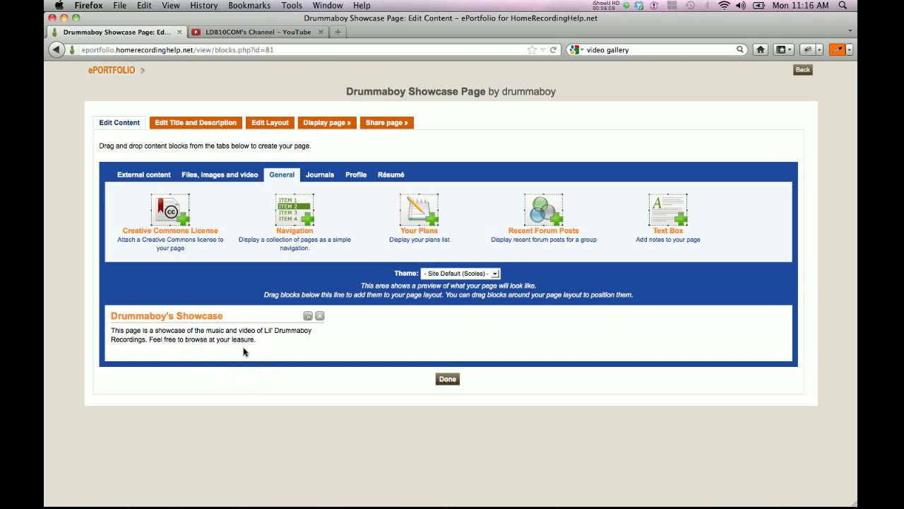
pyautogui.click(239, 178)
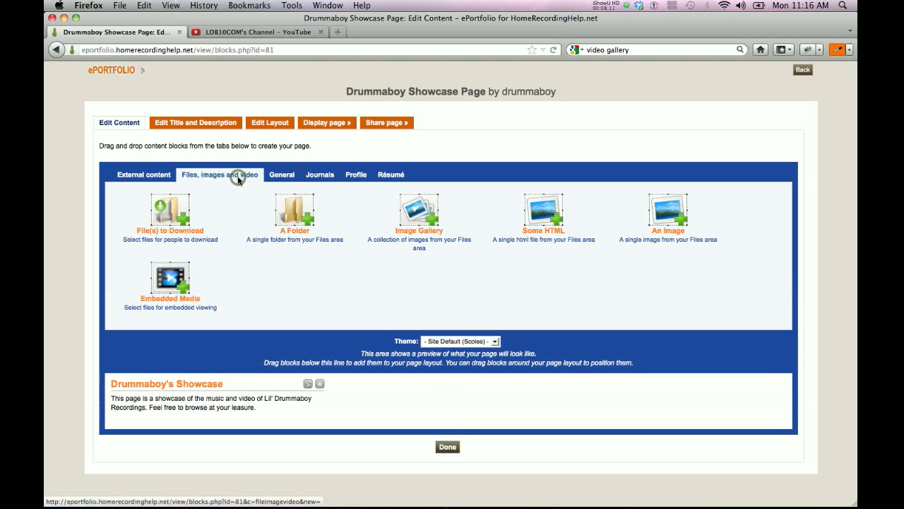
pyautogui.moveTo(667, 209); pyautogui.dragTo(162, 446)
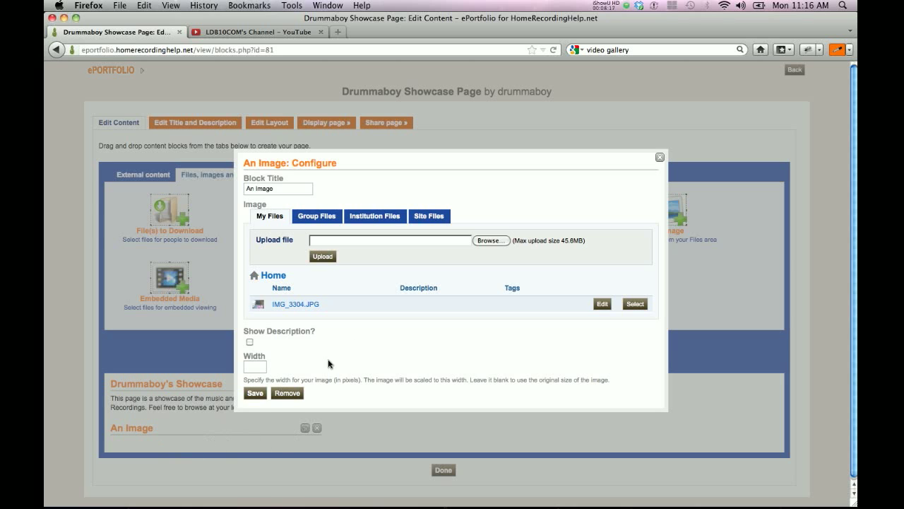
pyautogui.click(338, 240)
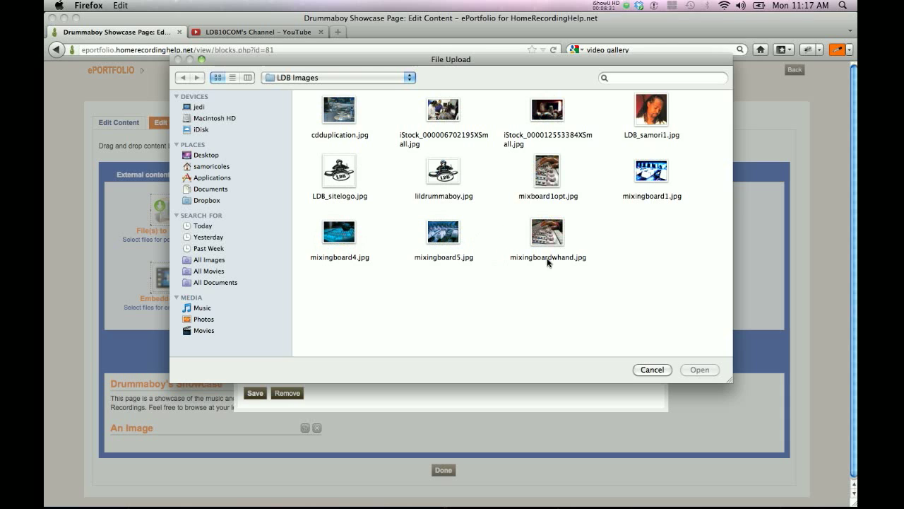
pyautogui.doubleClick(548, 110)
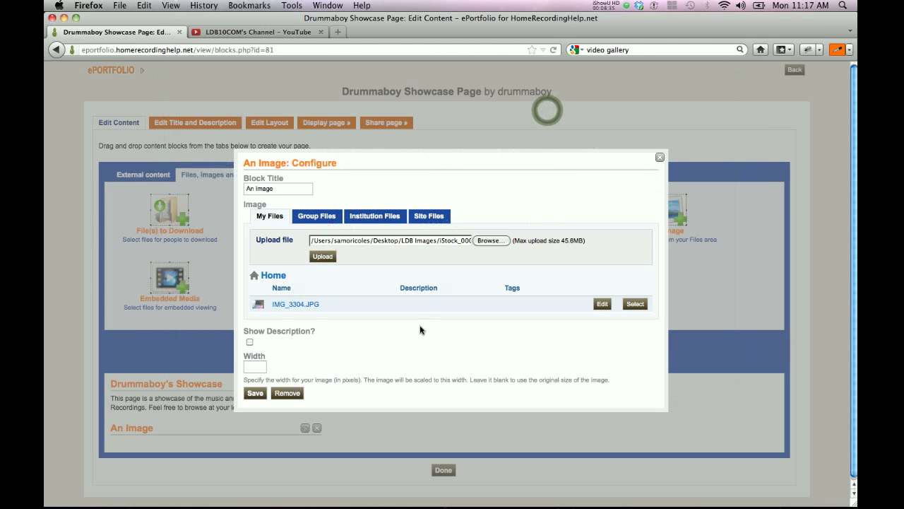
pyautogui.click(327, 255)
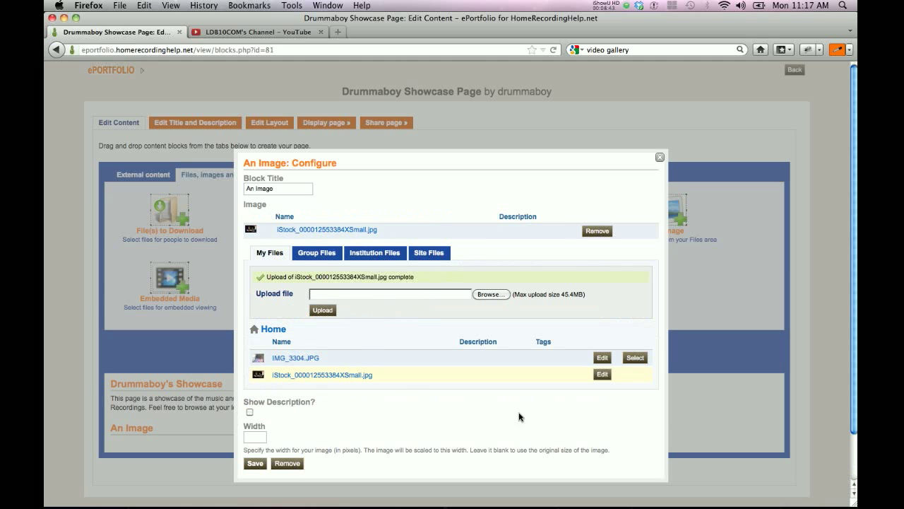
pyautogui.click(382, 215)
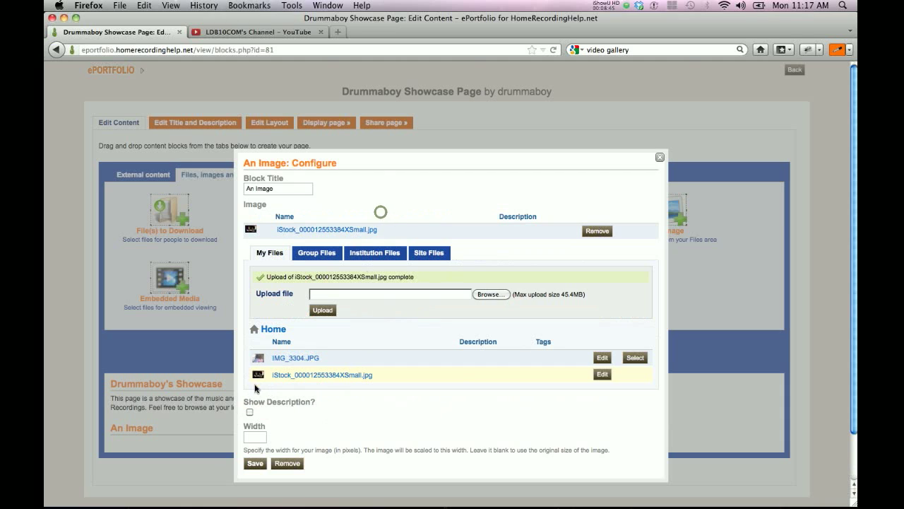
# Set the image width to 250 pixels and save the image block.
pyautogui.click(255, 439)
pyautogui.write('250')
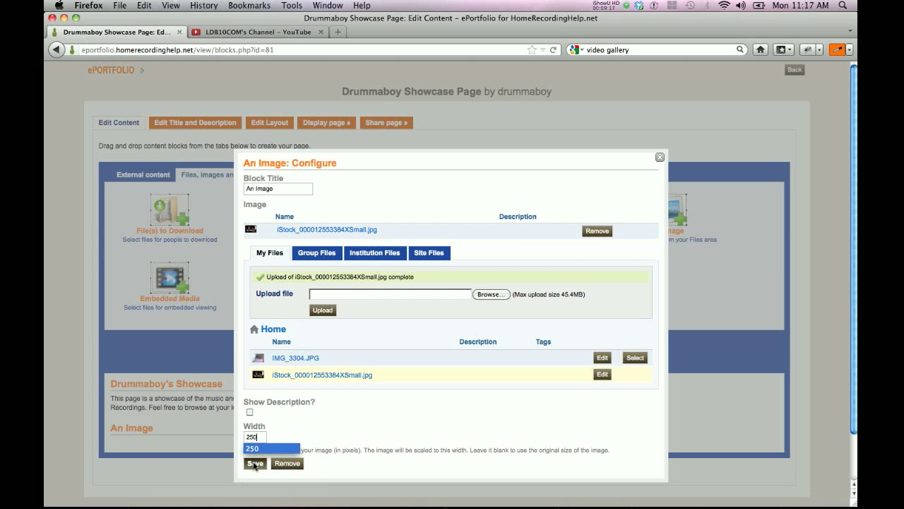
pyautogui.click(255, 464)
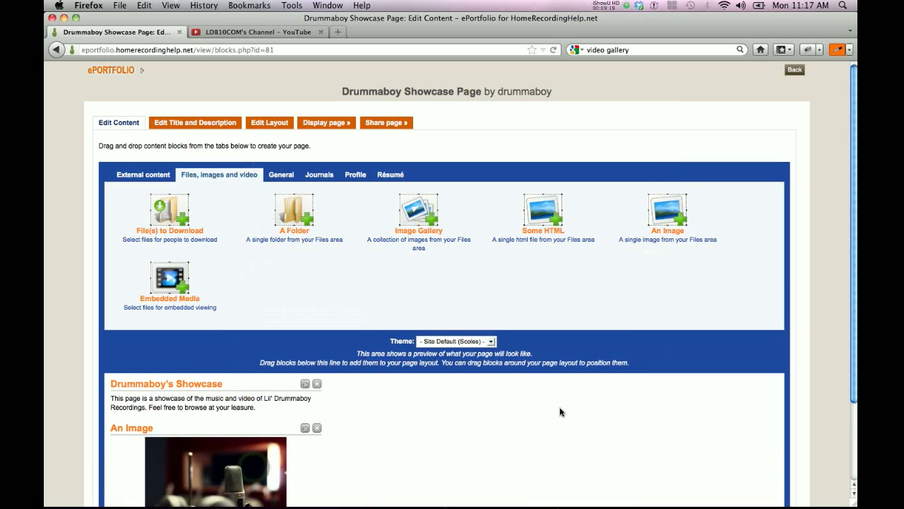
pyautogui.scroll(-3, 856, 220)
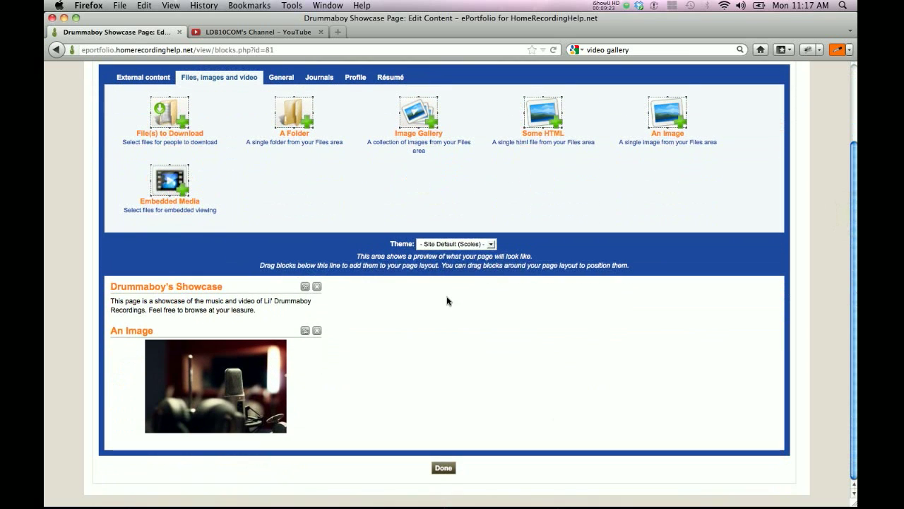
# Reconfigure the image block with a width of 375 pixels and save it.
pyautogui.click(305, 335)
pyautogui.moveTo(257, 402); pyautogui.dragTo(228, 403)
pyautogui.write('374')
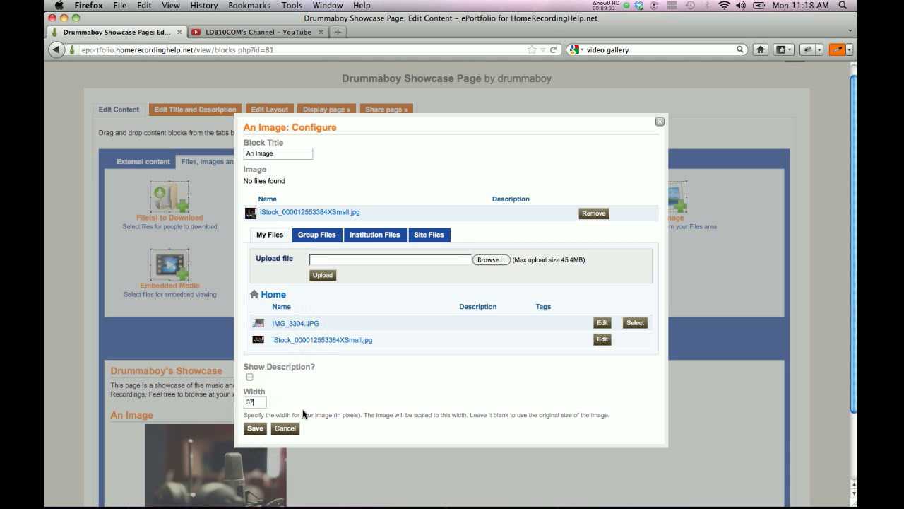
pyautogui.click(255, 428)
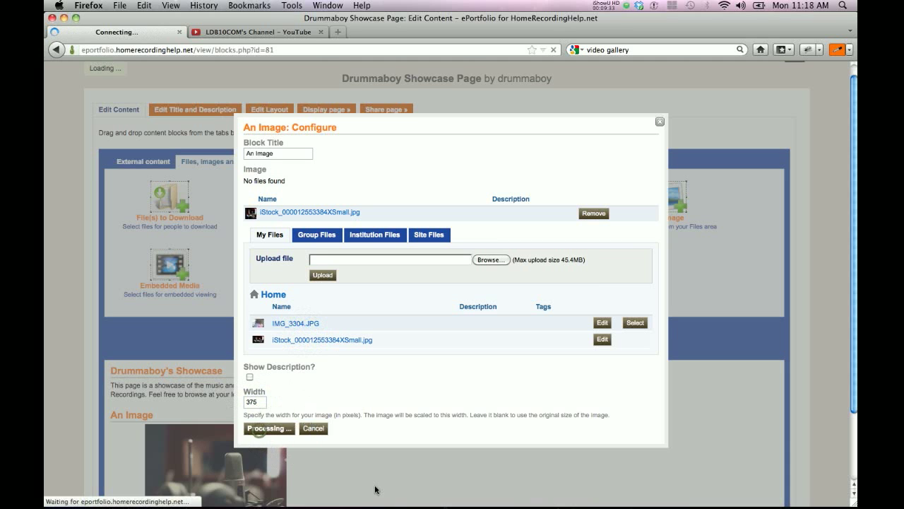
# Add an External Video block to the page's middle column and title it "MyTube Videos".
pyautogui.moveTo(852, 192); pyautogui.dragTo(855, 295)
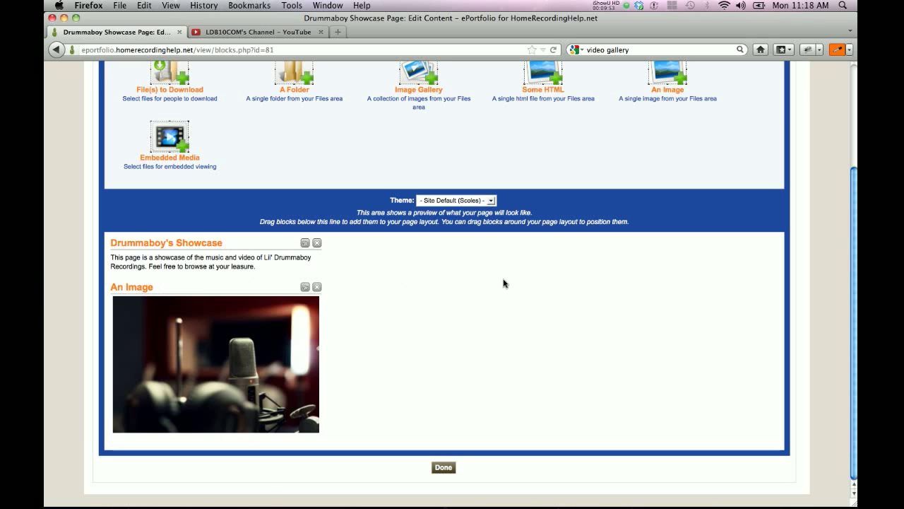
pyautogui.scroll(2, 853, 238)
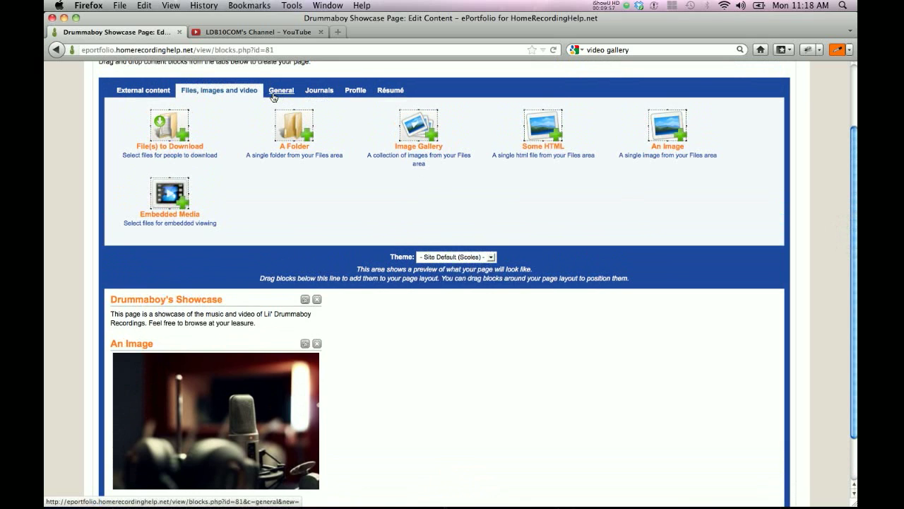
pyautogui.click(137, 96)
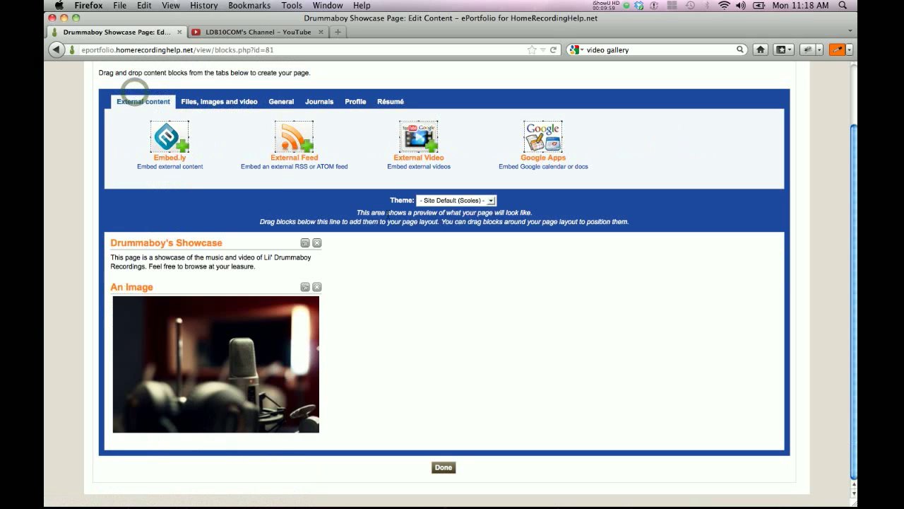
pyautogui.moveTo(420, 137); pyautogui.dragTo(406, 265)
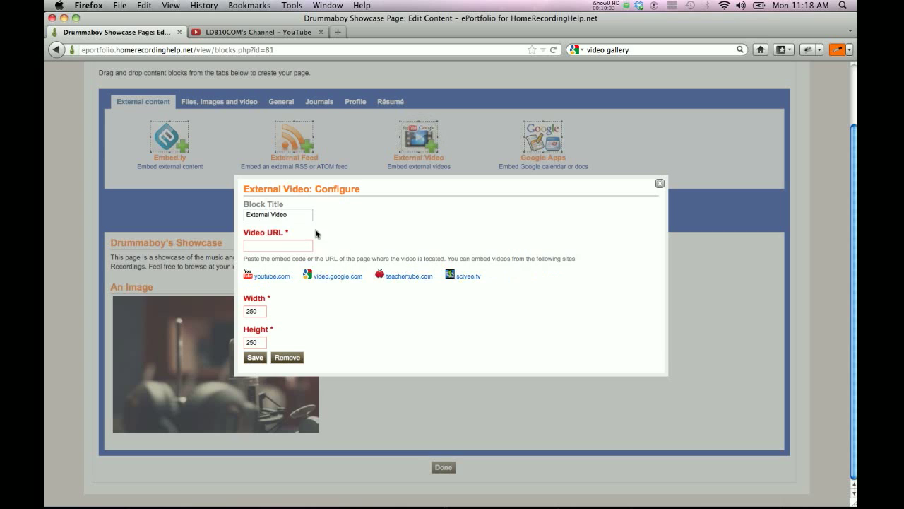
pyautogui.moveTo(297, 214); pyautogui.dragTo(187, 216)
pyautogui.write('MyTub')
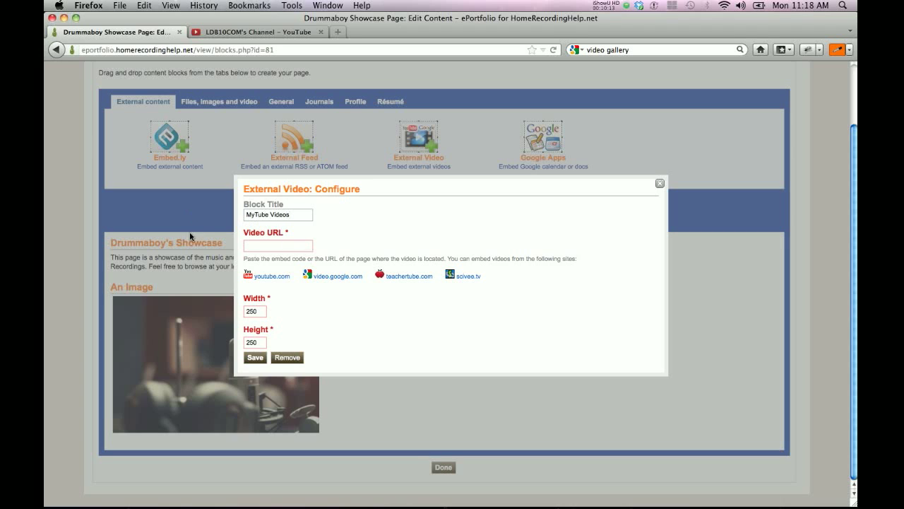
# On the LDB10COM YouTube channel, open the "HomeRecordingHelp.Net ePortfolio Assignment Submissions" video and copy its full page URL.
pyautogui.click(260, 33)
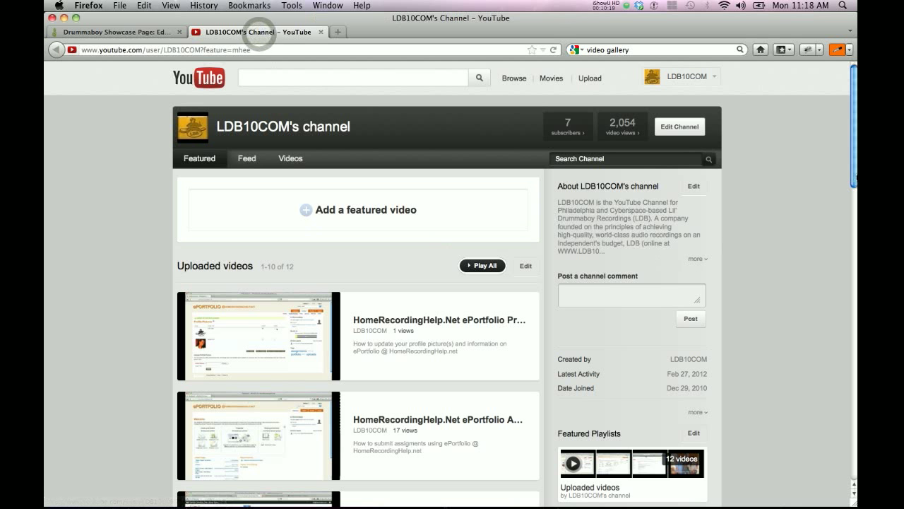
pyautogui.scroll(-4, 854, 161)
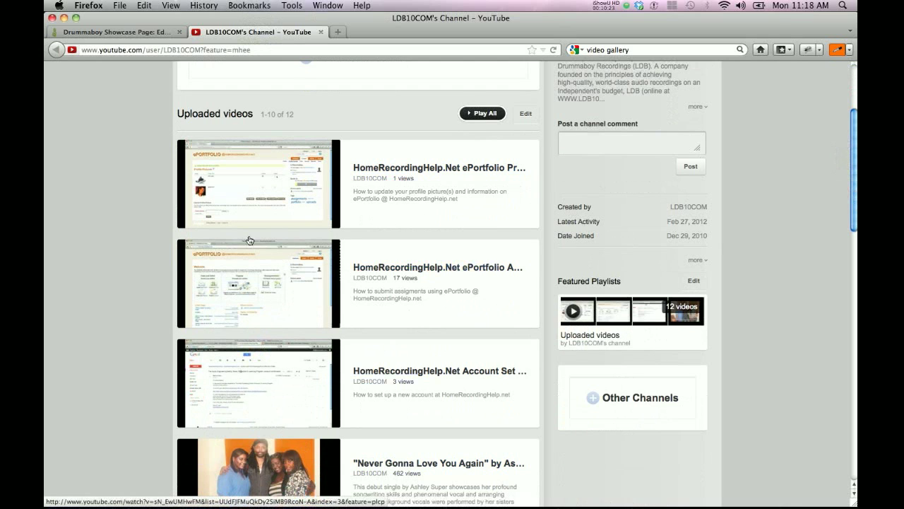
pyautogui.click(278, 299)
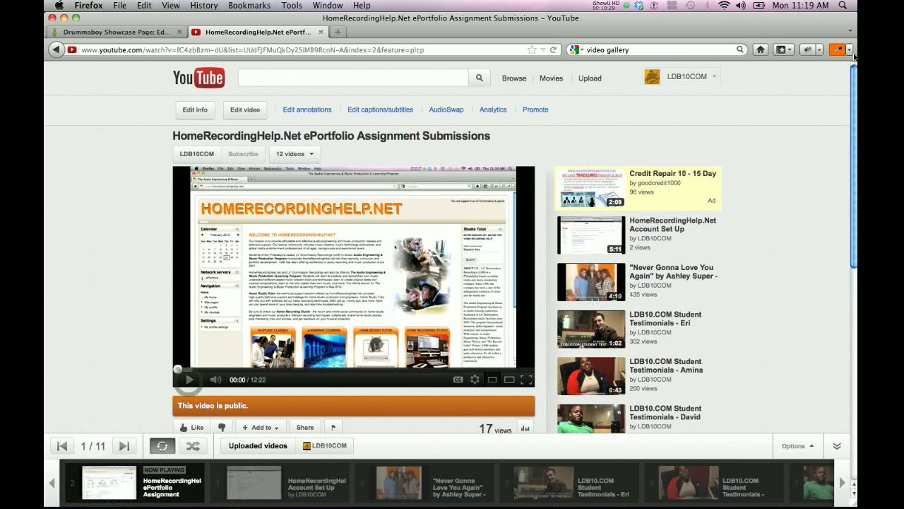
pyautogui.scroll(-5, 854, 74)
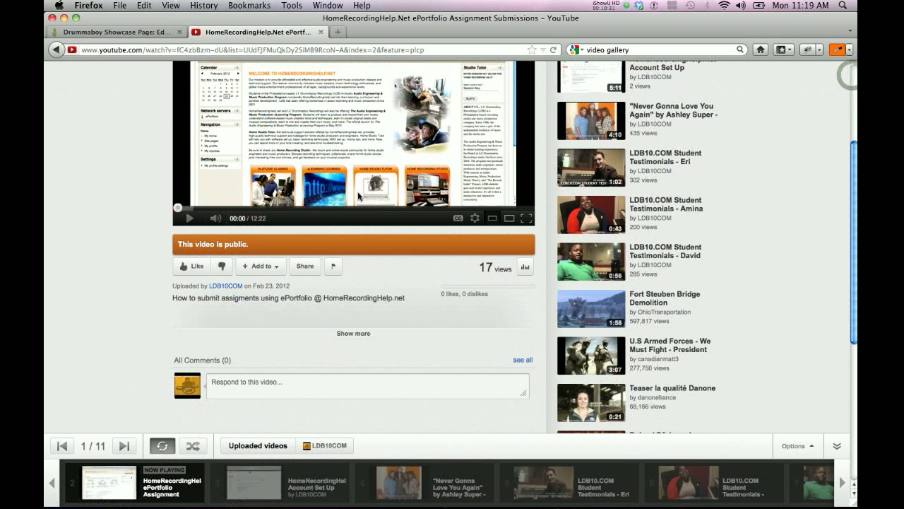
pyautogui.click(312, 267)
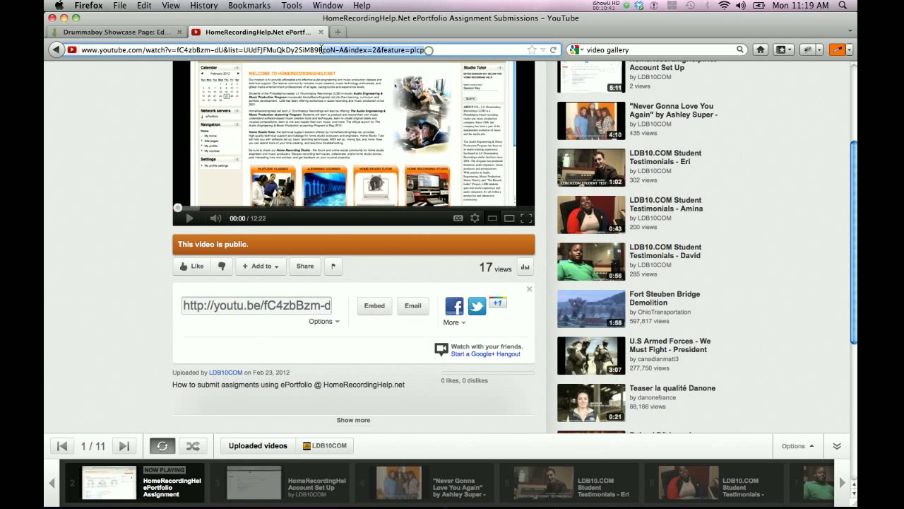
pyautogui.moveTo(429, 51); pyautogui.dragTo(77, 51)
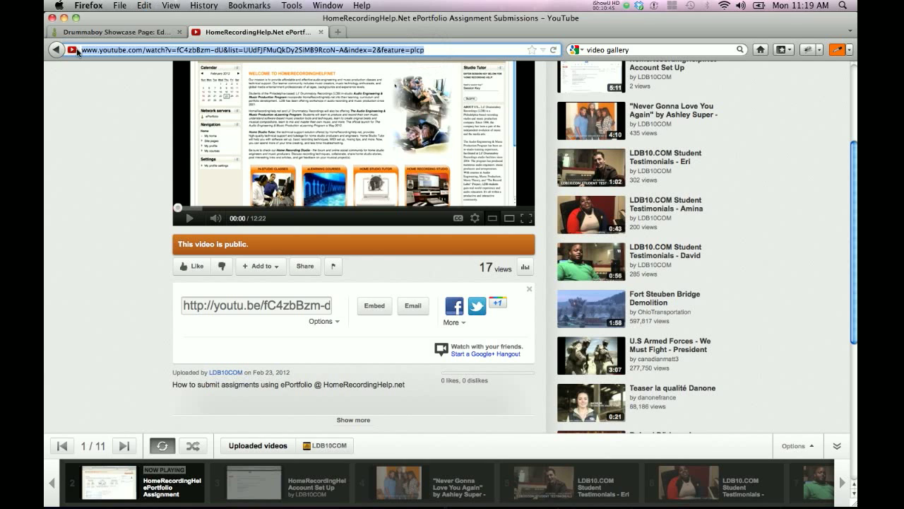
# Back in the ePortfolio, paste the copied link as the block's video URL, set the width to 375 and clear the height.
pyautogui.click(120, 38)
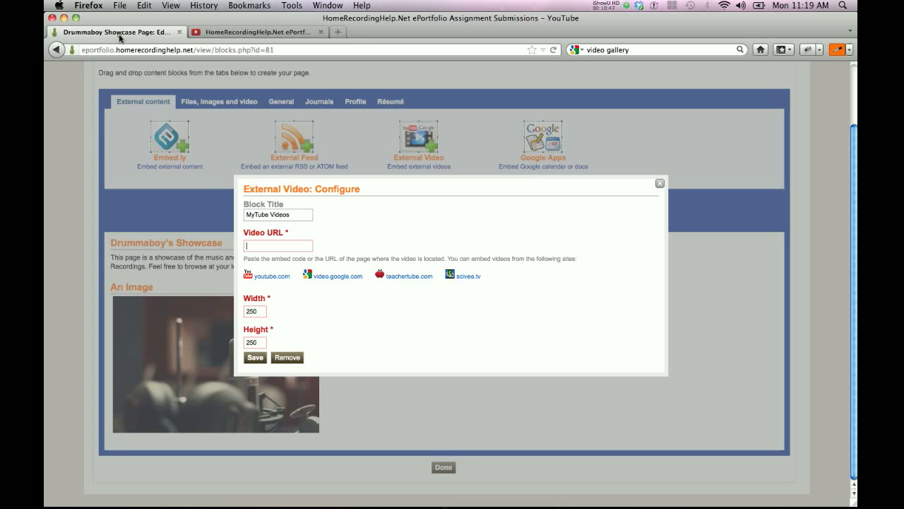
pyautogui.click(272, 248)
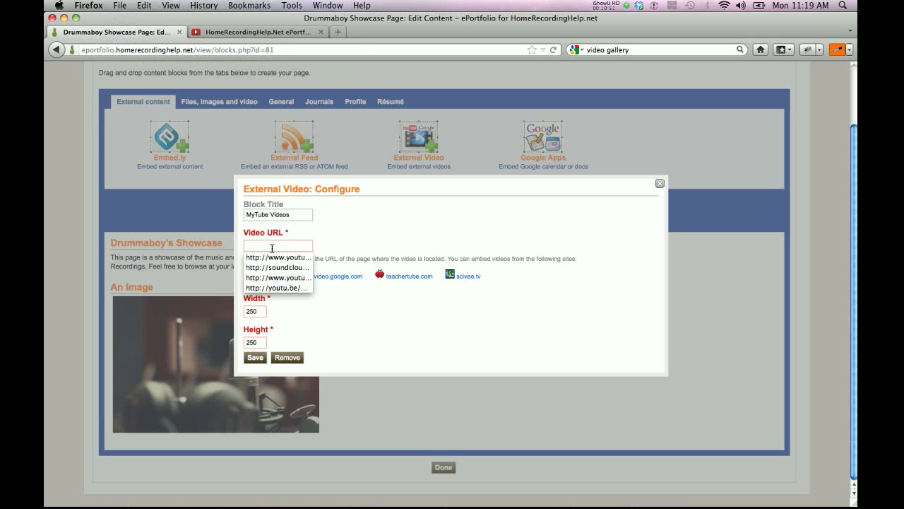
pyautogui.press('super+v')
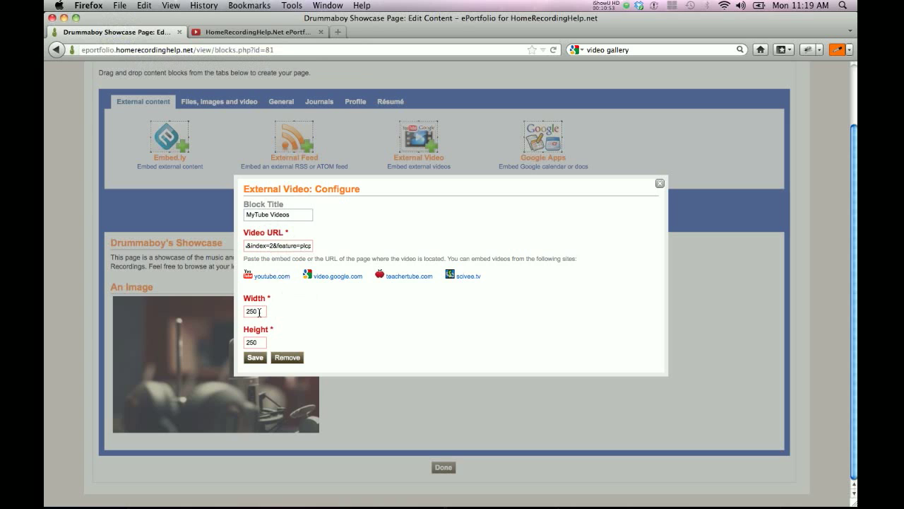
pyautogui.write('375')
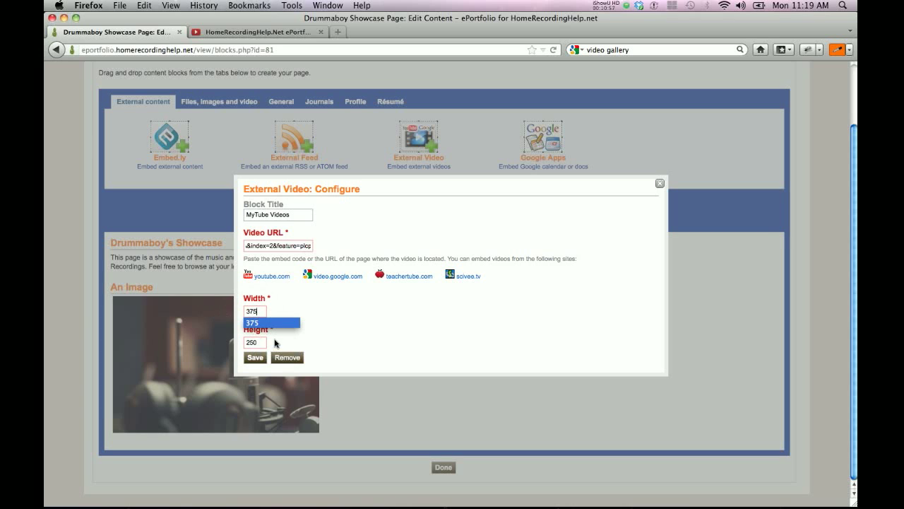
pyautogui.click(333, 339)
pyautogui.moveTo(259, 343); pyautogui.dragTo(223, 345)
pyautogui.press('BackSpace')
pyautogui.click(261, 309)
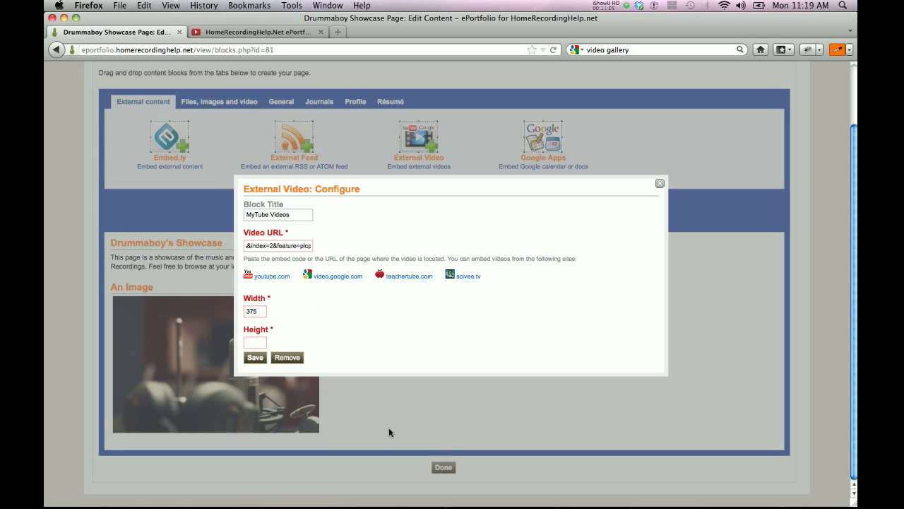
# In the YouTube video's embed options, enter a custom width of 375 px to get the matching height.
pyautogui.click(262, 31)
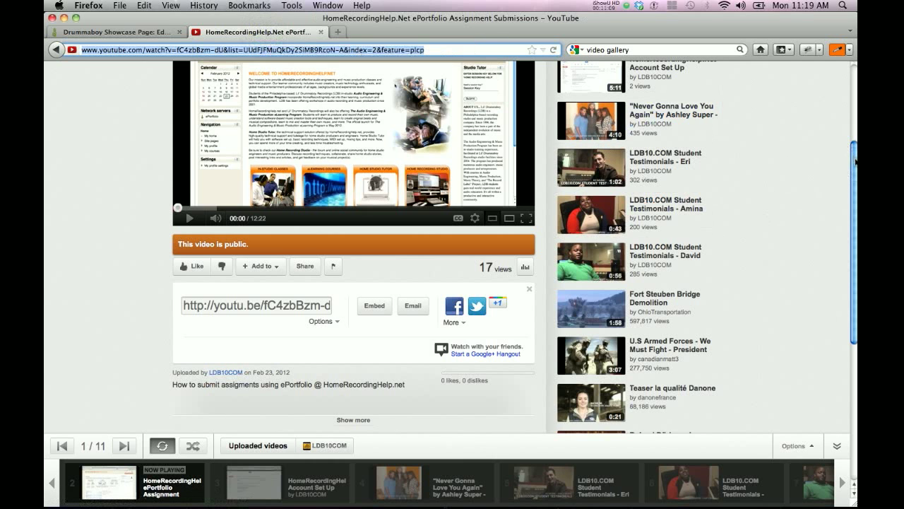
pyautogui.scroll(-3, 855, 161)
pyautogui.click(374, 198)
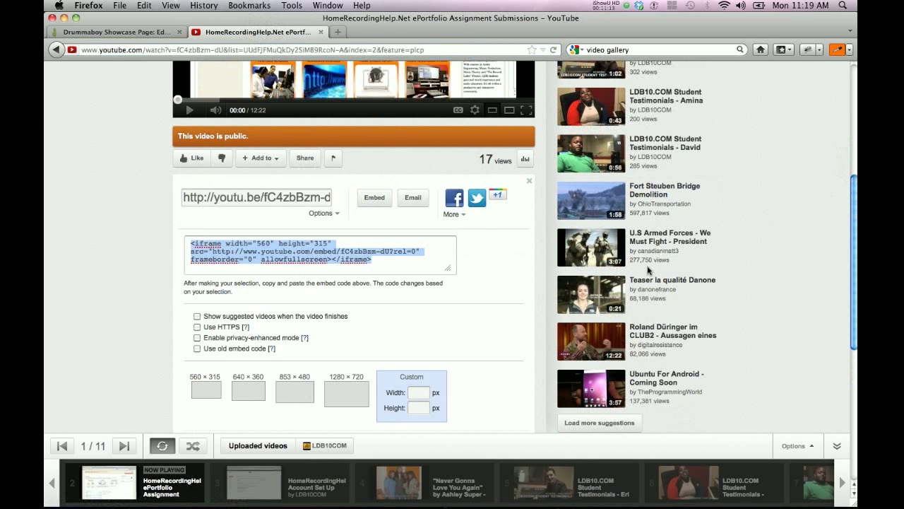
pyautogui.click(417, 392)
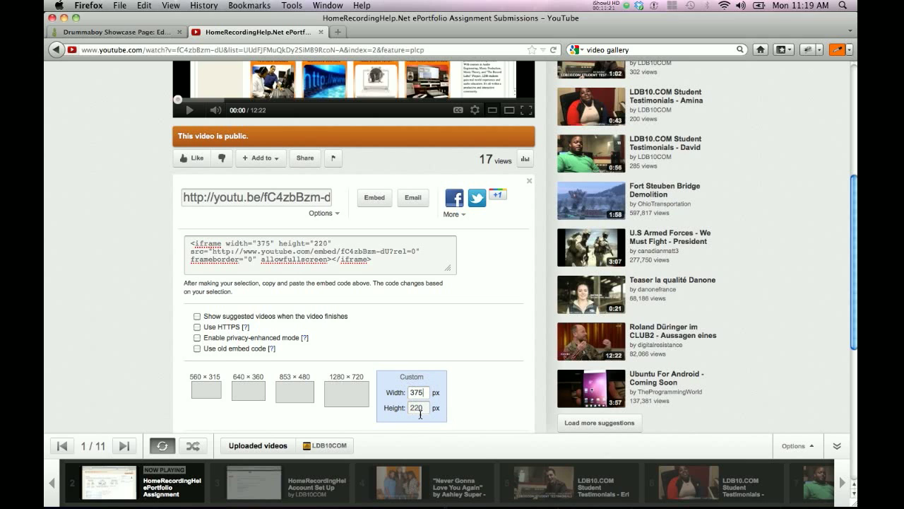
# Return to the ePortfolio's video block configuration, set the height to 220 and save the block.
pyautogui.click(103, 32)
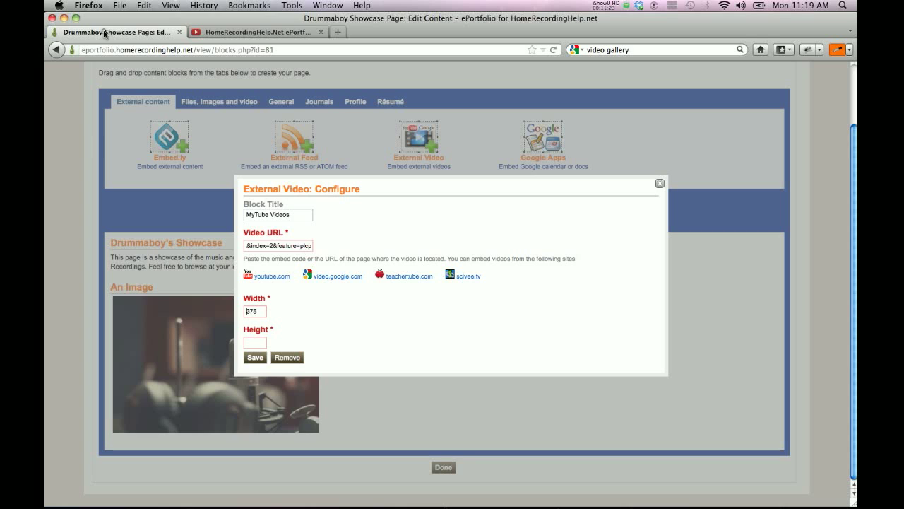
pyautogui.click(256, 341)
pyautogui.write('220')
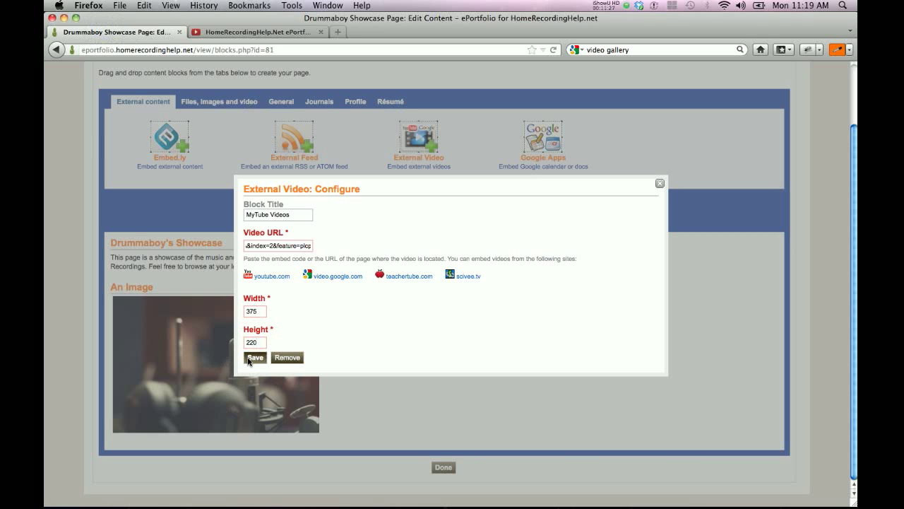
pyautogui.click(255, 359)
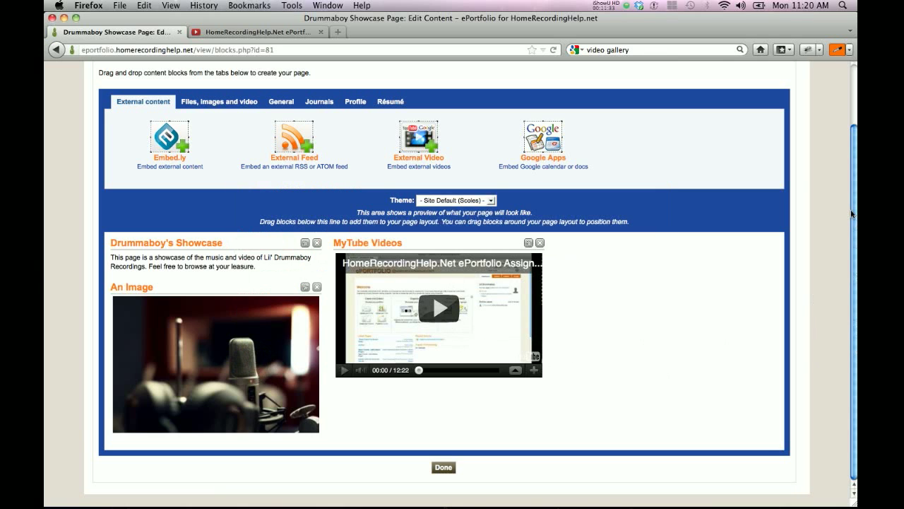
# Add an Embedded Media block below the MyTube Videos block with Nothing Personal.mp3 and a width of 375, and save it.
pyautogui.moveTo(854, 211); pyautogui.dragTo(855, 192)
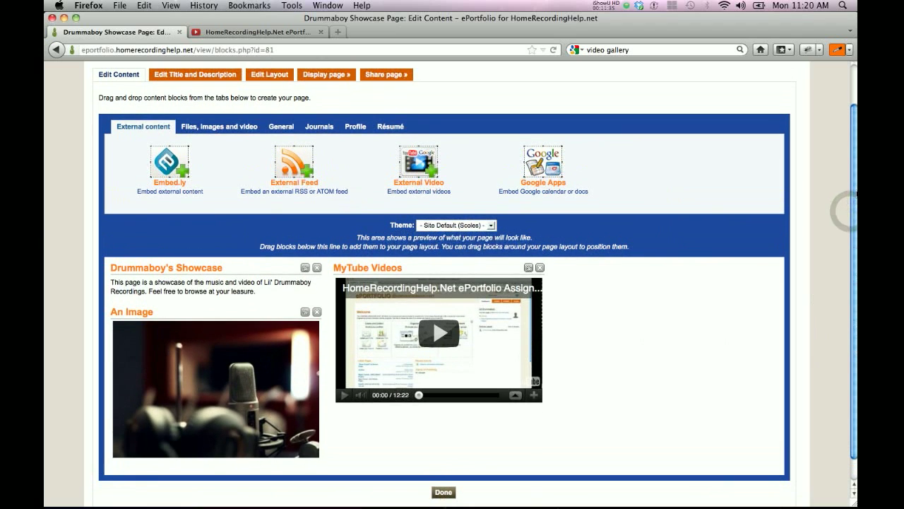
pyautogui.click(296, 128)
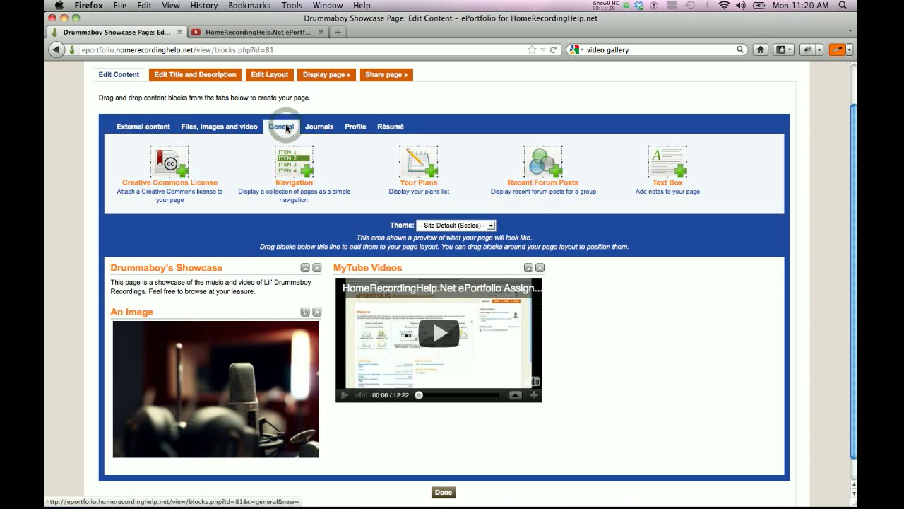
pyautogui.click(228, 127)
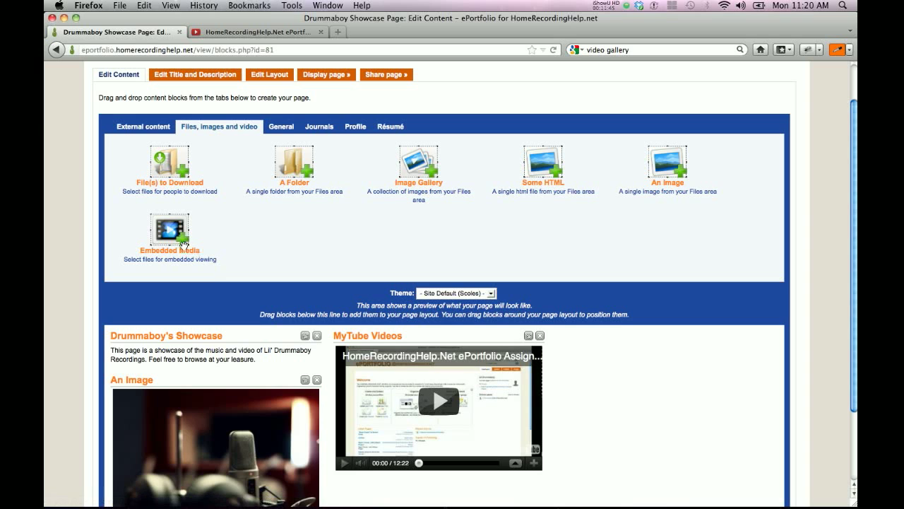
pyautogui.moveTo(174, 233); pyautogui.dragTo(472, 482)
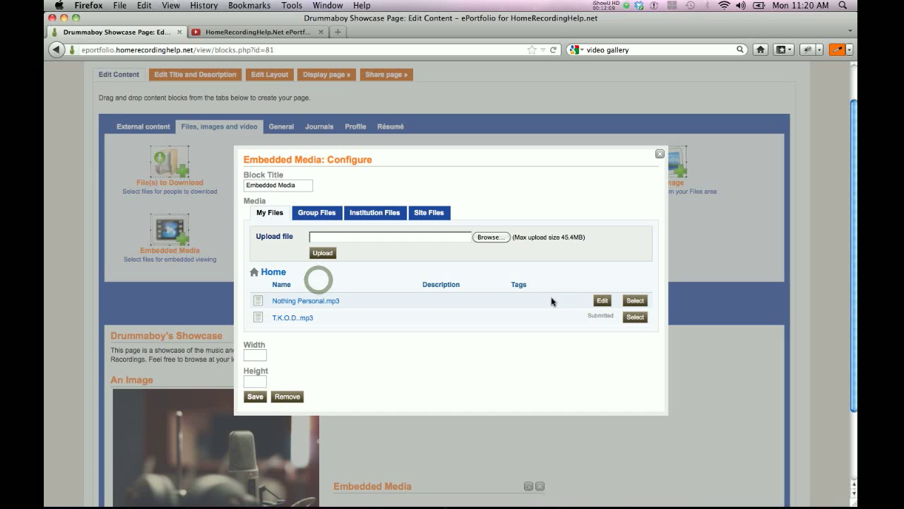
pyautogui.click(635, 301)
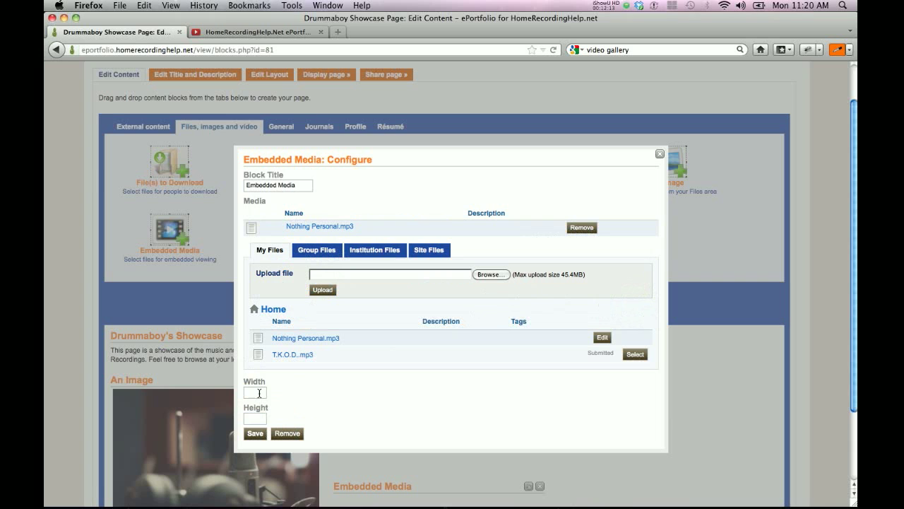
pyautogui.write('375')
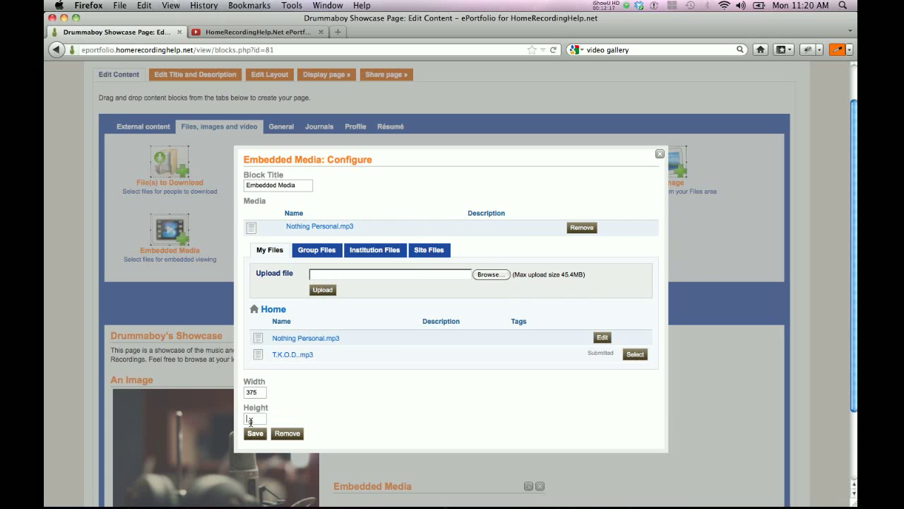
pyautogui.click(253, 432)
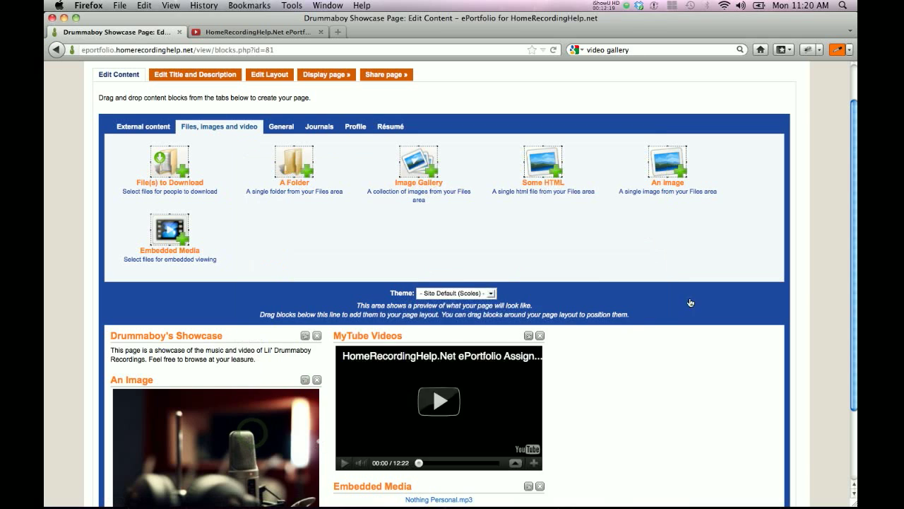
# Retitle the Embedded Media block as "My Music" and save it.
pyautogui.scroll(-3, 856, 168)
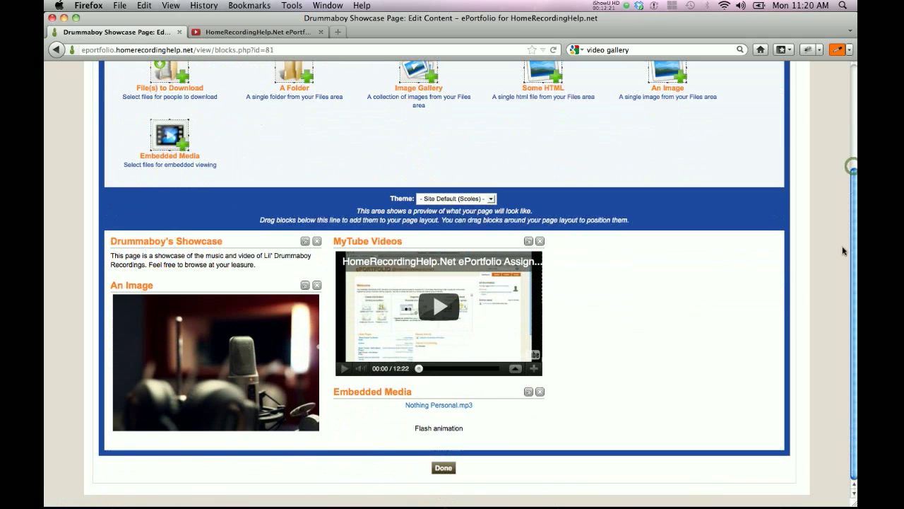
pyautogui.click(528, 391)
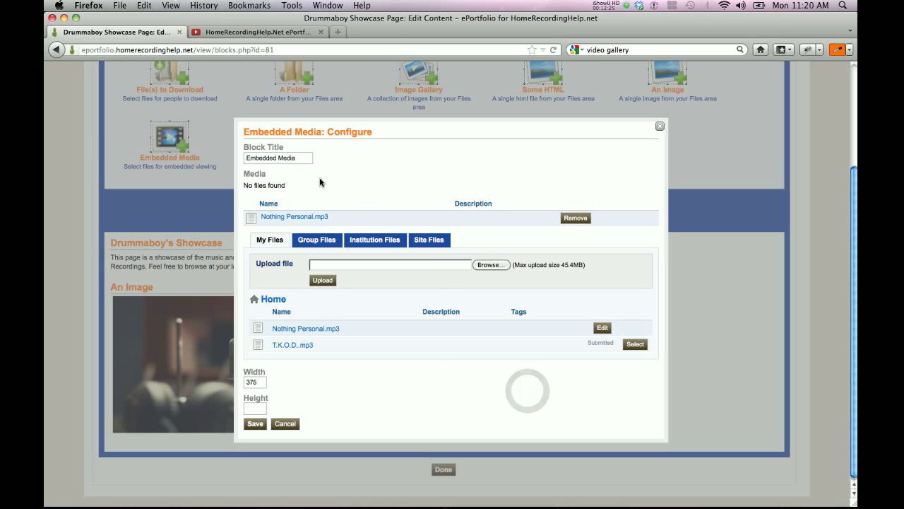
pyautogui.tripleClick(290, 157)
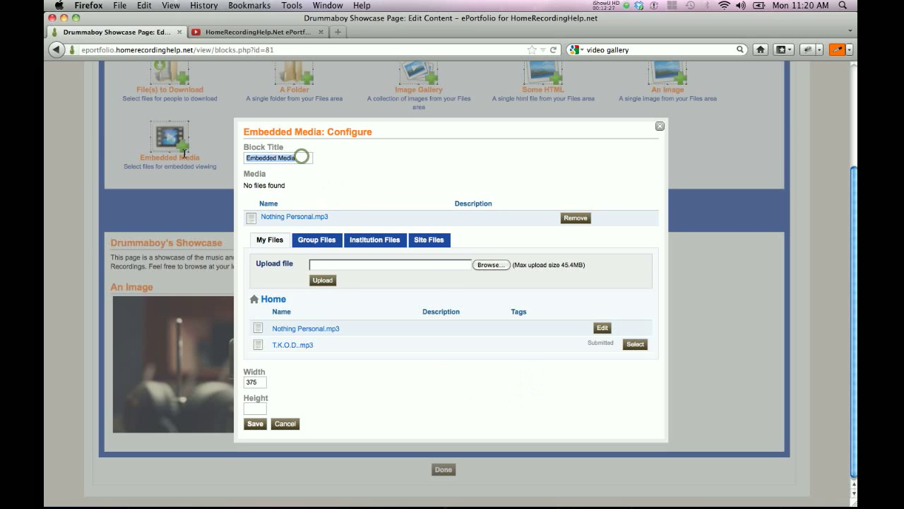
pyautogui.write('My Music')
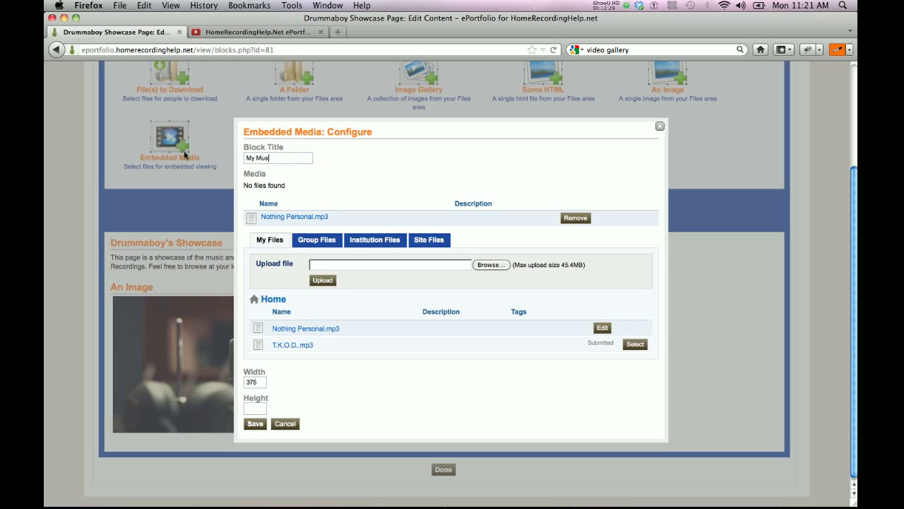
pyautogui.click(257, 424)
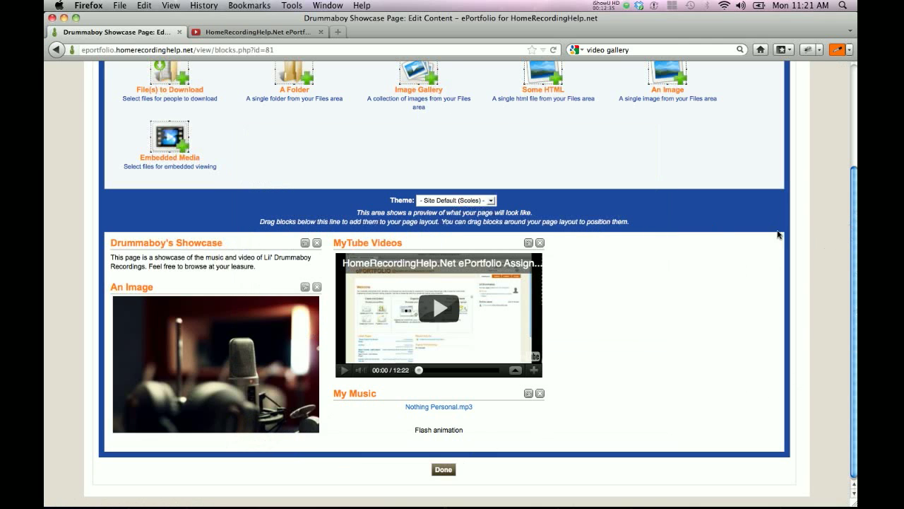
pyautogui.scroll(3, 855, 248)
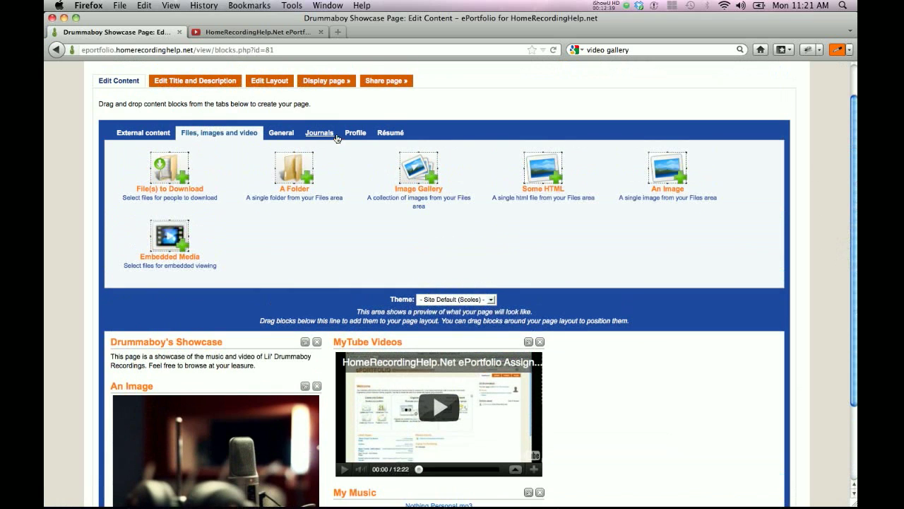
# Add a Contact Information block to the empty third column and title it "Contact Me".
pyautogui.click(356, 136)
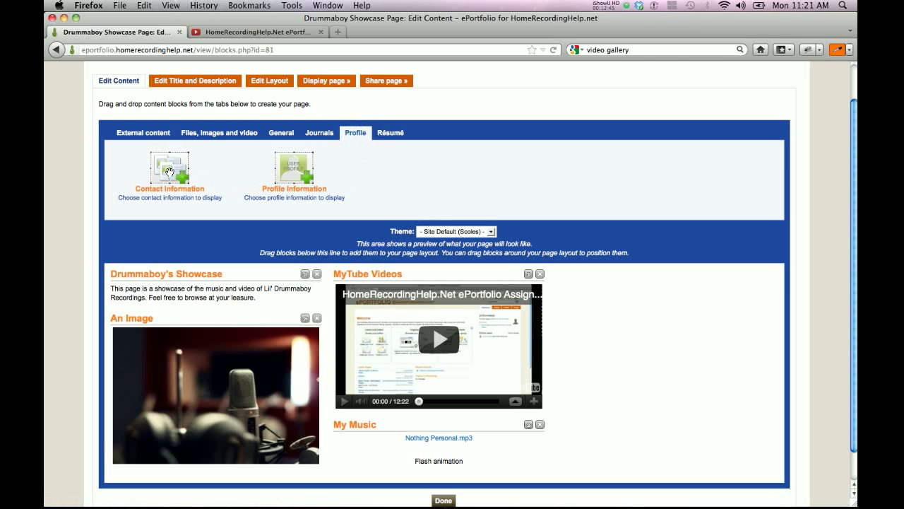
pyautogui.moveTo(169, 171); pyautogui.dragTo(620, 313)
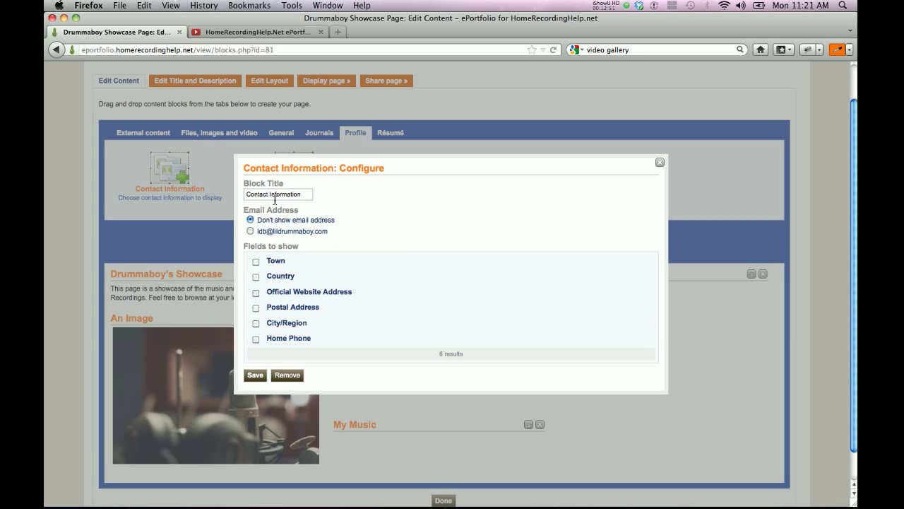
pyautogui.moveTo(298, 198); pyautogui.dragTo(234, 193)
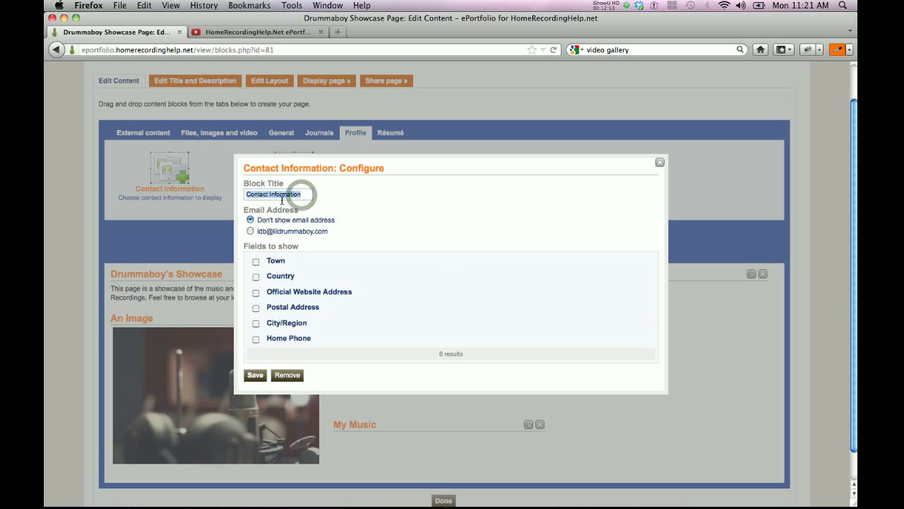
pyautogui.moveTo(305, 194); pyautogui.dragTo(226, 191)
pyautogui.press('BackSpace')
pyautogui.write('Contact Me')
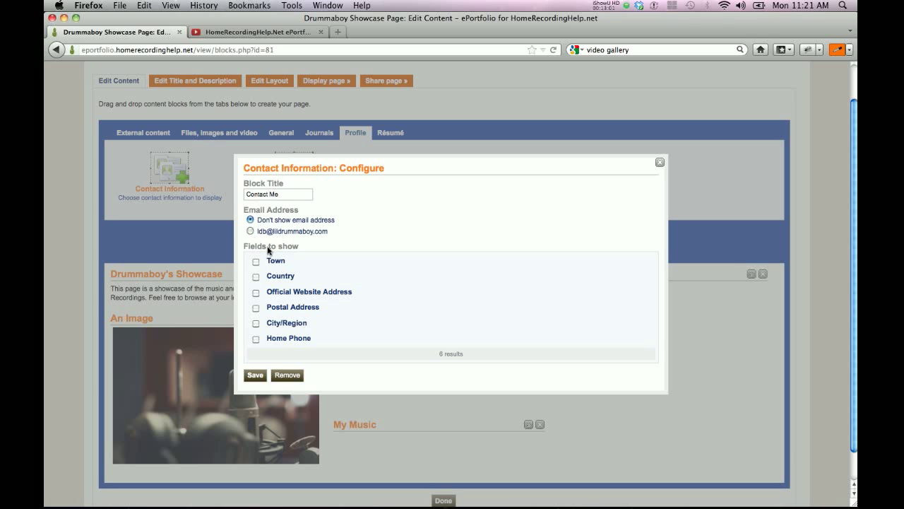
# Show the official website, postal address, city/region, home phone and email address in the Contact Me block, and save it.
pyautogui.click(256, 308)
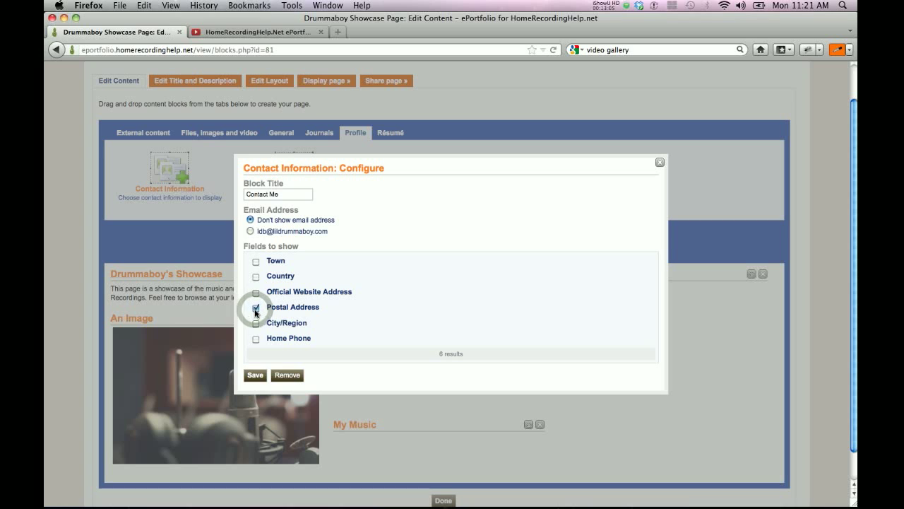
pyautogui.click(255, 340)
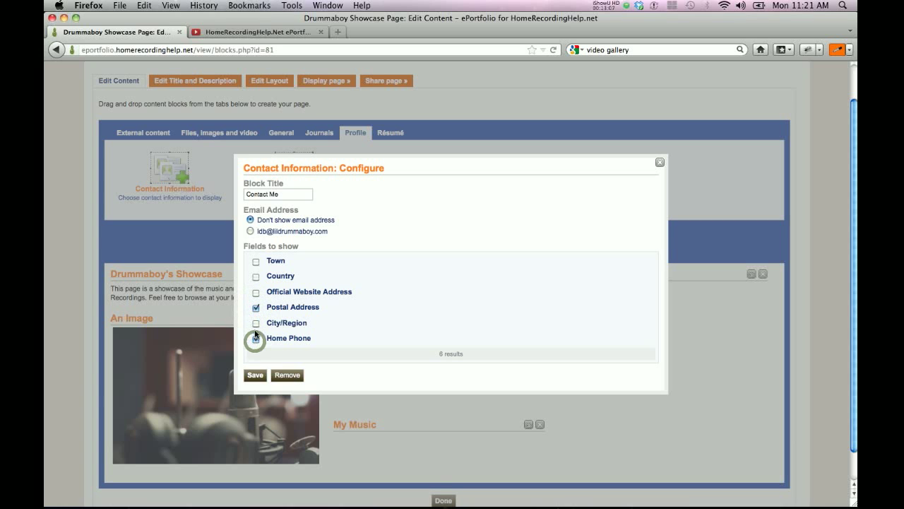
pyautogui.click(256, 324)
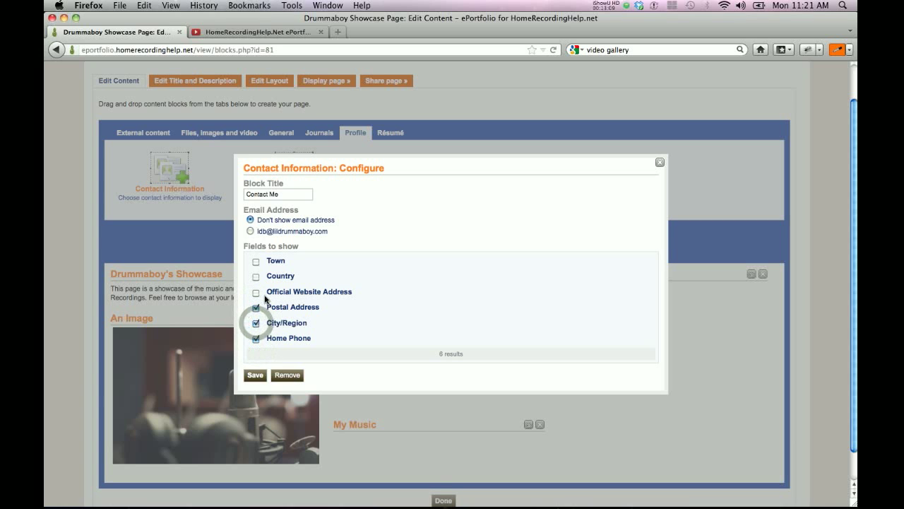
pyautogui.click(255, 293)
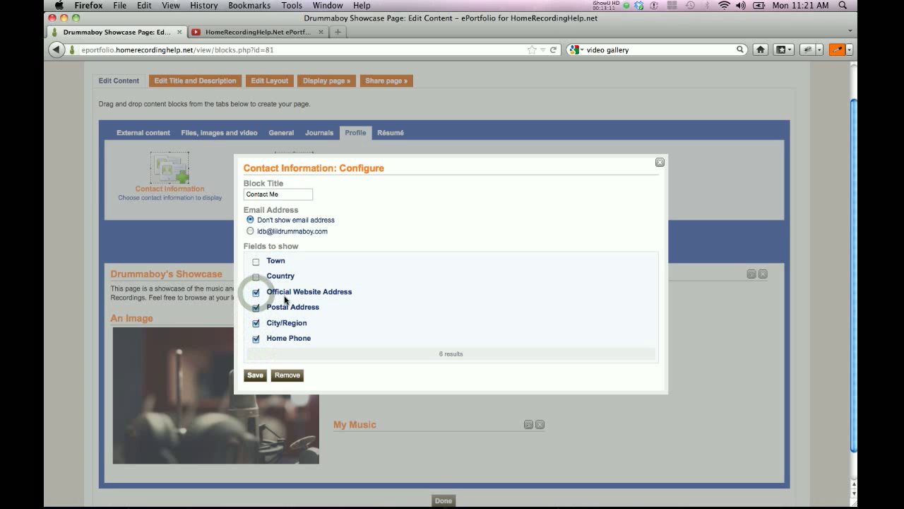
pyautogui.click(250, 231)
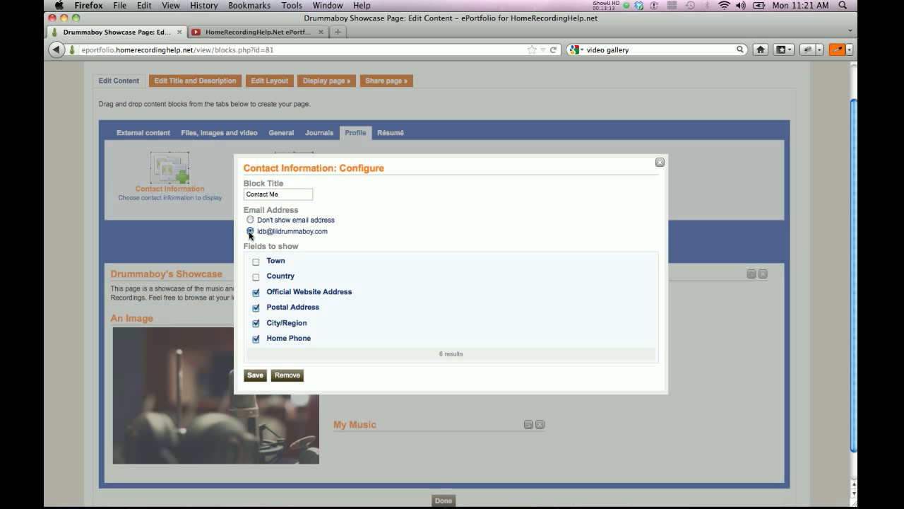
pyautogui.click(257, 376)
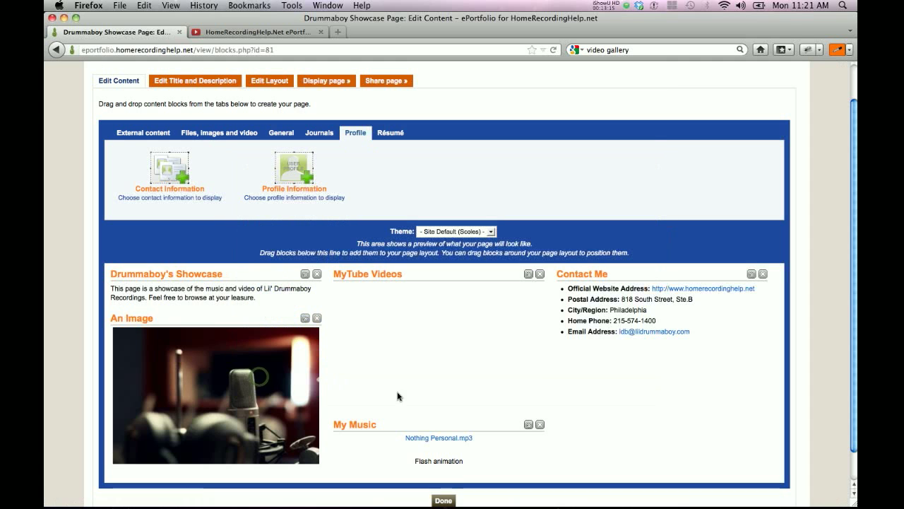
# Display the finished showcase page to check its layout, and return to editing its content.
pyautogui.moveTo(853, 206); pyautogui.dragTo(853, 178)
pyautogui.click(333, 122)
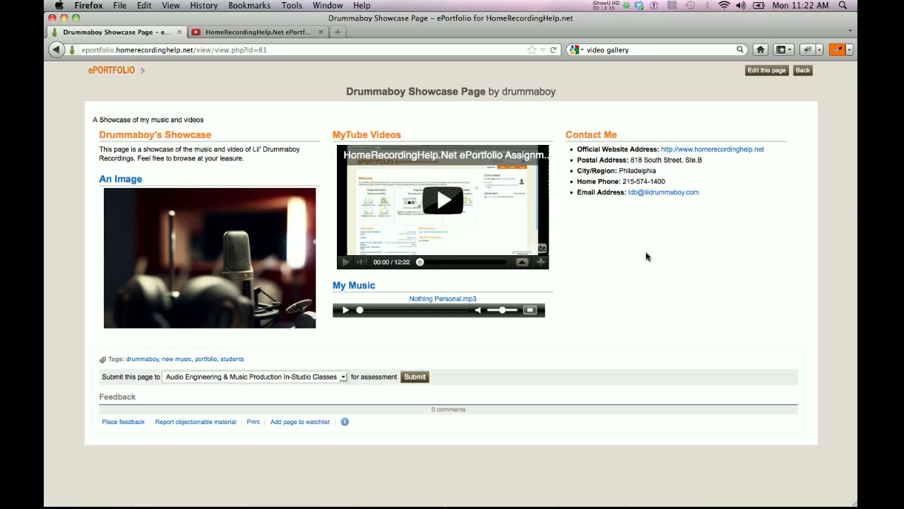
pyautogui.click(803, 72)
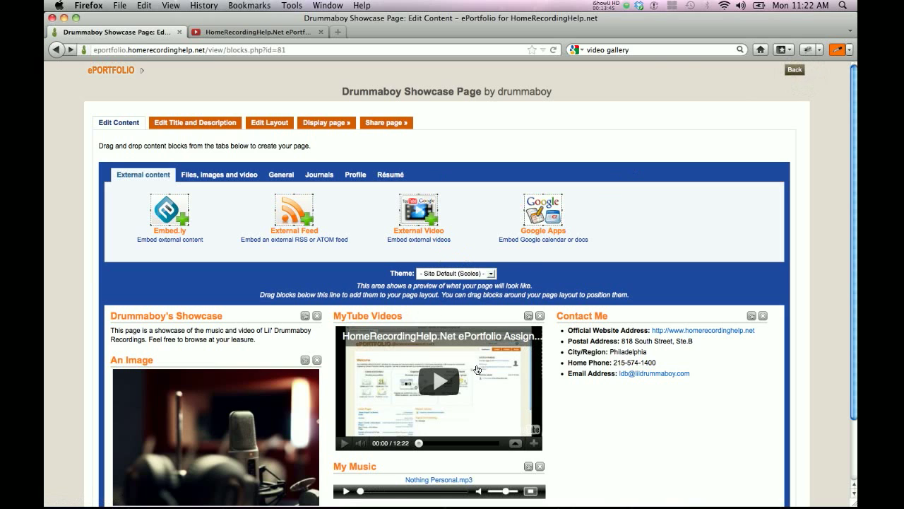
# Open the sharing settings of the Drummaboy Showcase Page and add Public access.
pyautogui.click(380, 124)
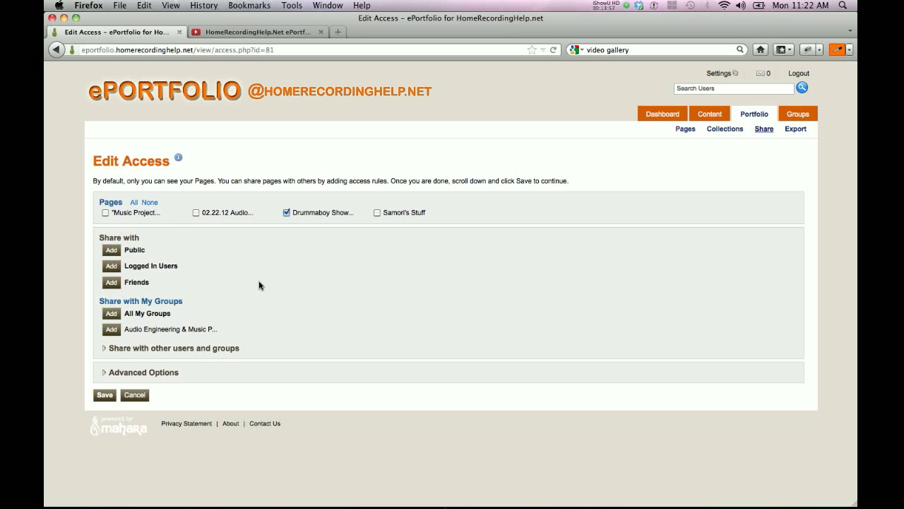
pyautogui.click(111, 252)
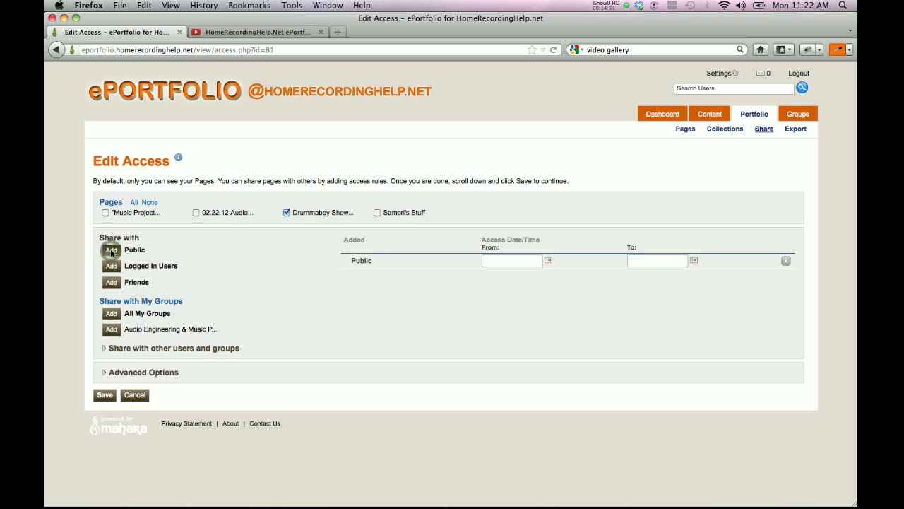
pyautogui.click(342, 245)
# Keep comments allowed in the advanced access options and save the page's access rules.
pyautogui.click(103, 373)
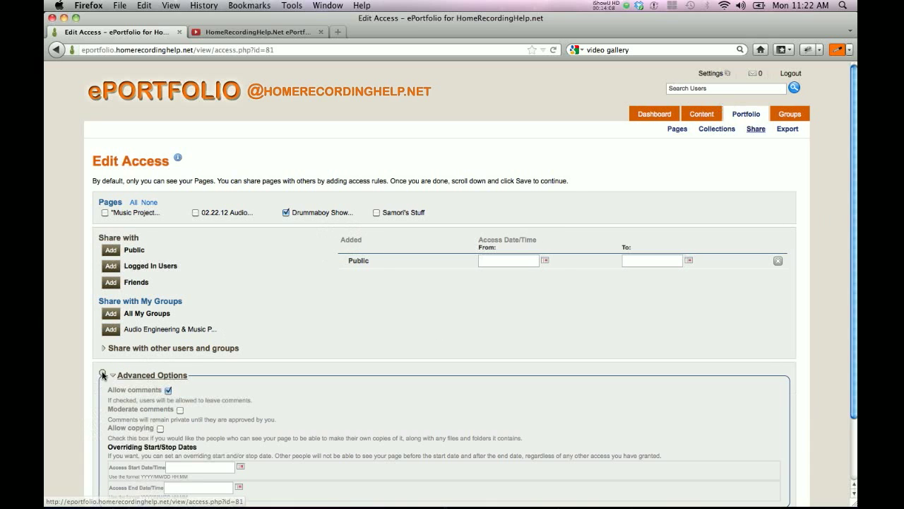
pyautogui.click(177, 394)
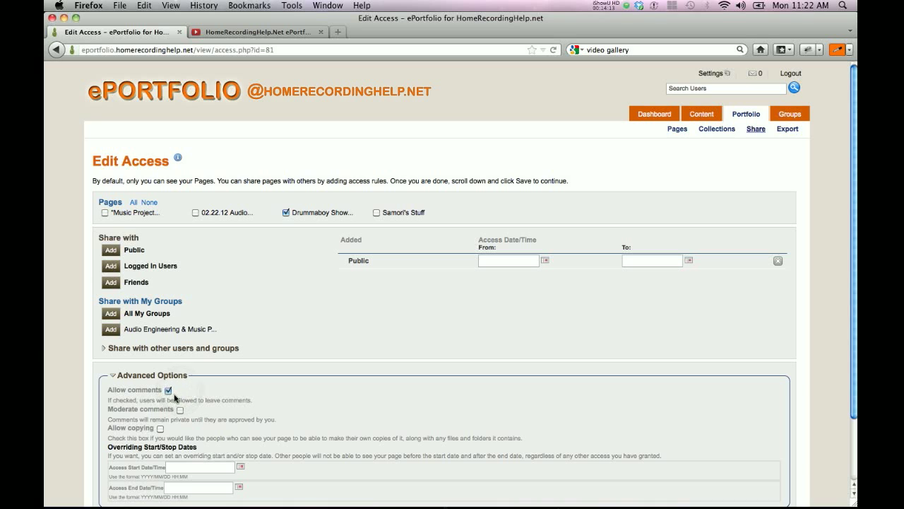
pyautogui.click(168, 390)
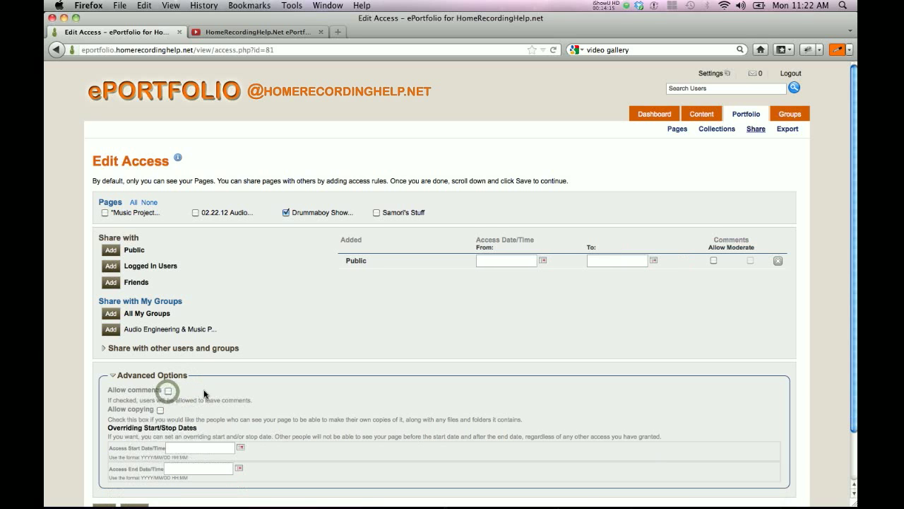
pyautogui.click(168, 390)
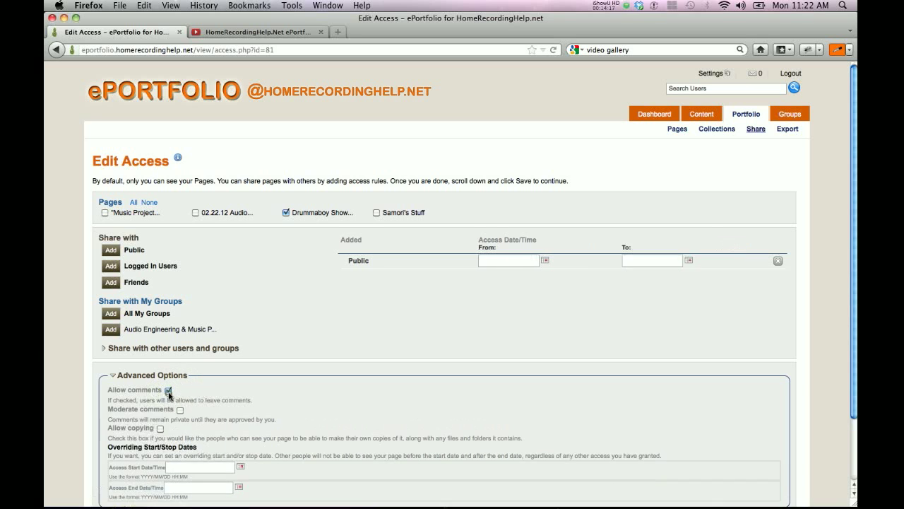
pyautogui.scroll(-3, 424, 339)
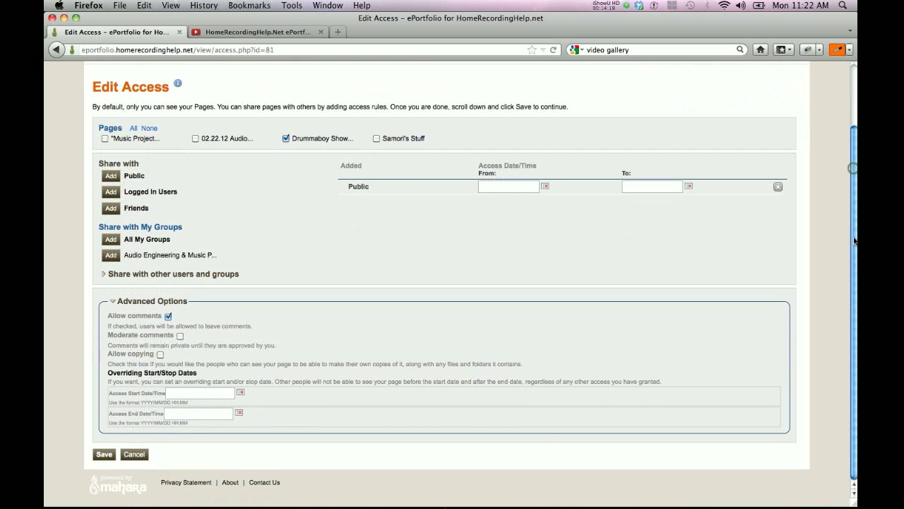
pyautogui.click(103, 455)
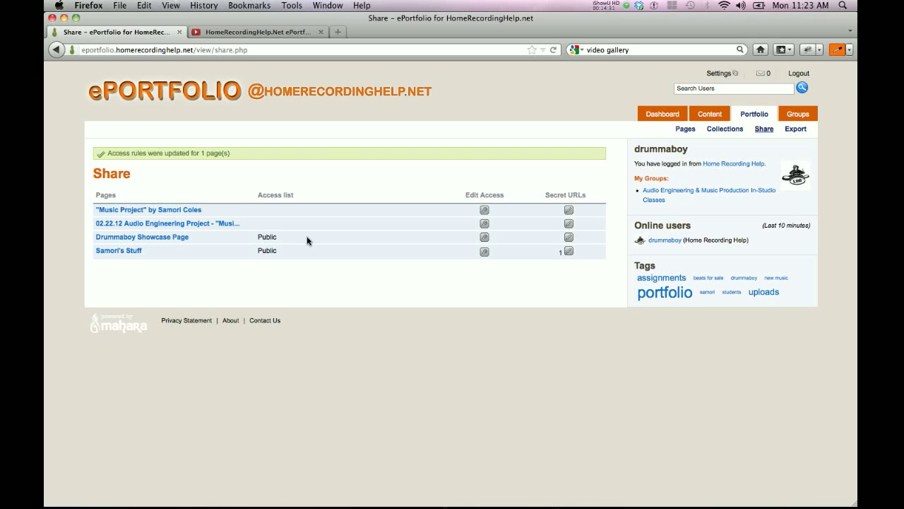
# Generate a new secret URL for the Drummaboy Showcase Page and select the full link.
pyautogui.click(568, 238)
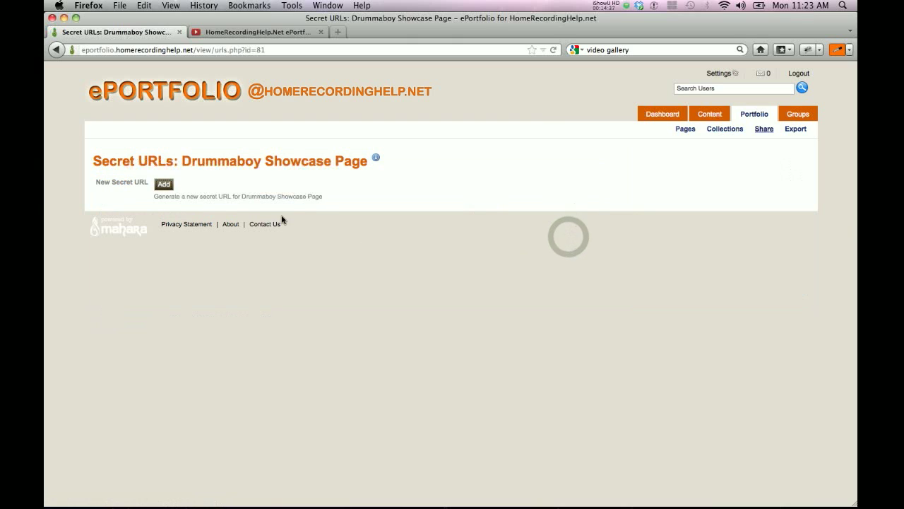
pyautogui.click(163, 184)
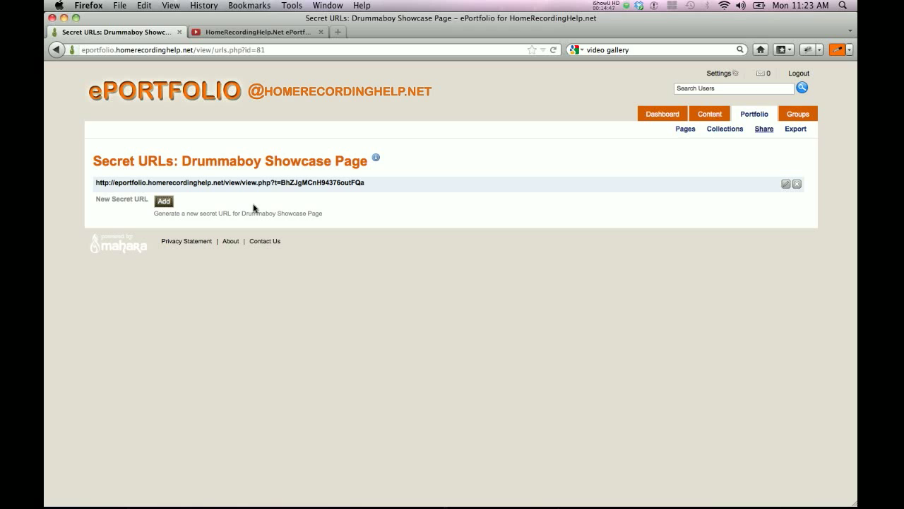
pyautogui.click(92, 186)
pyautogui.moveTo(366, 185); pyautogui.dragTo(80, 188)
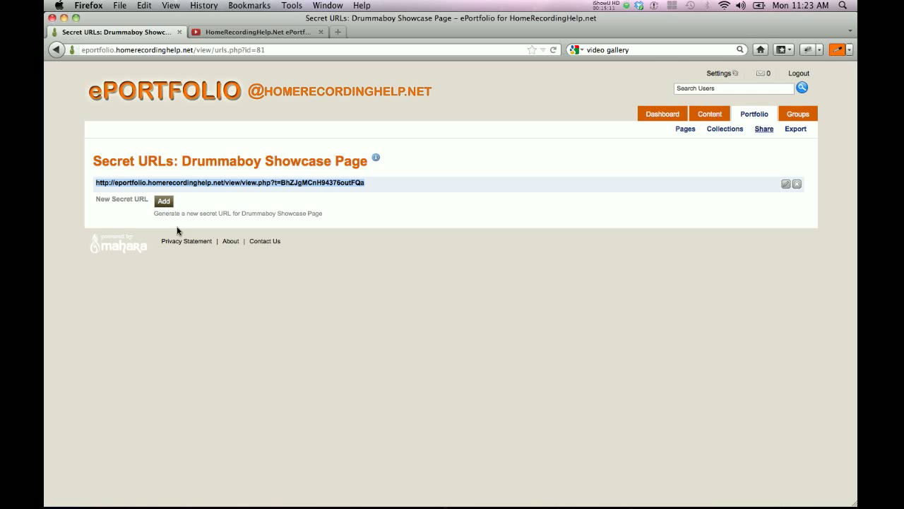
# Reopen the Drummaboy Showcase Page for editing from the list of pages and set its theme to Fresh.
pyautogui.click(688, 132)
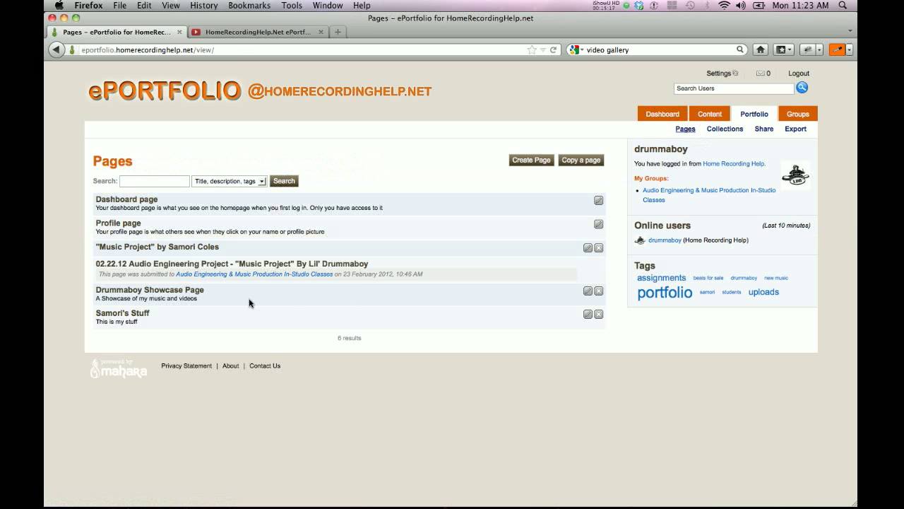
pyautogui.click(587, 292)
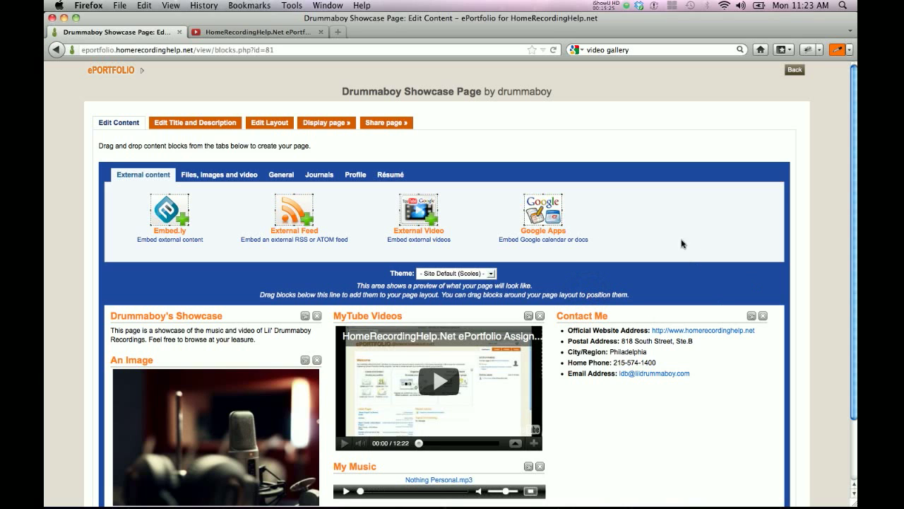
pyautogui.click(393, 275)
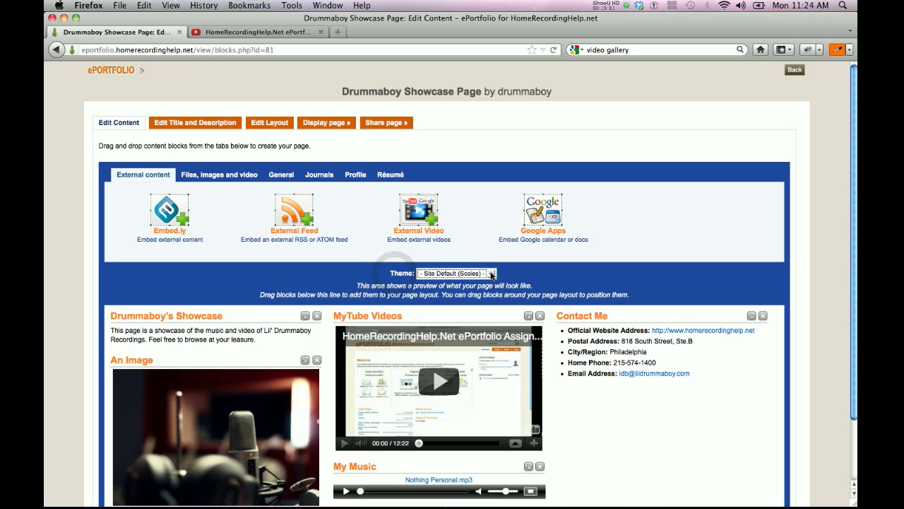
pyautogui.click(492, 275)
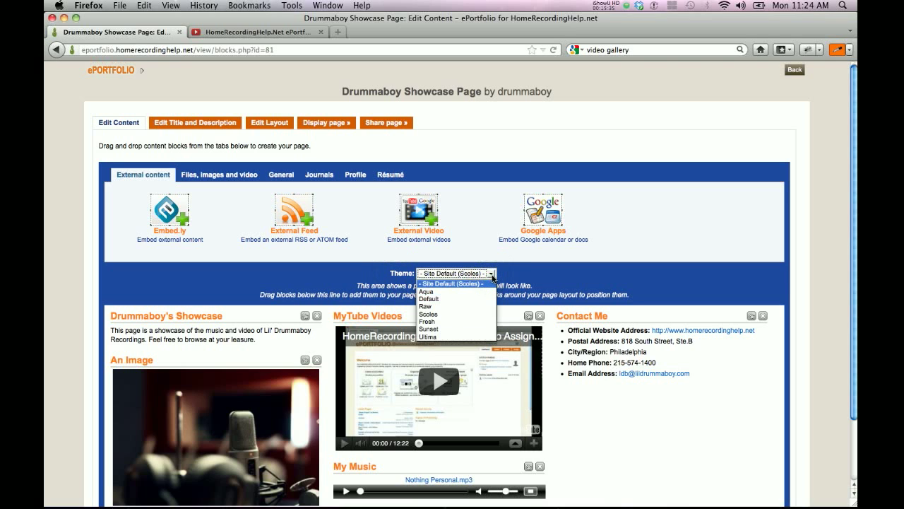
pyautogui.click(463, 321)
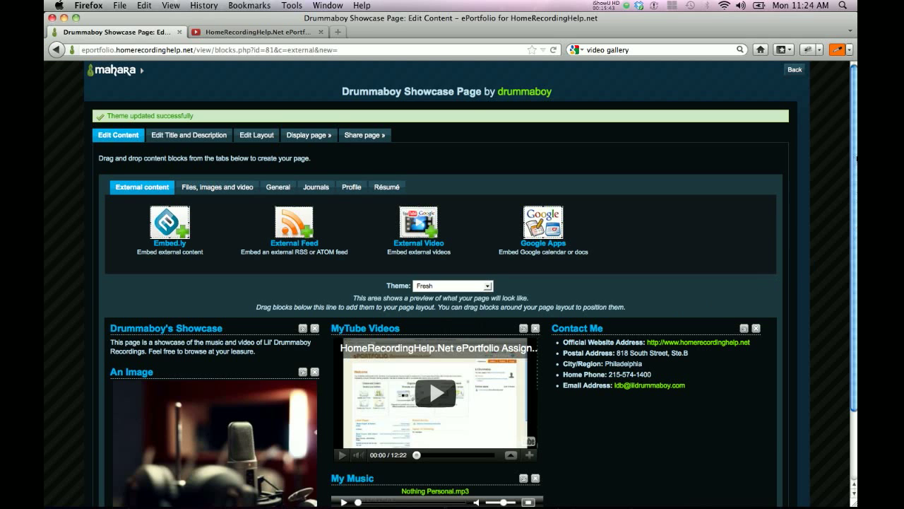
# Look over the blocks in the Fresh theme and display the showcase page as visitors see it.
pyautogui.moveTo(854, 154); pyautogui.dragTo(856, 227)
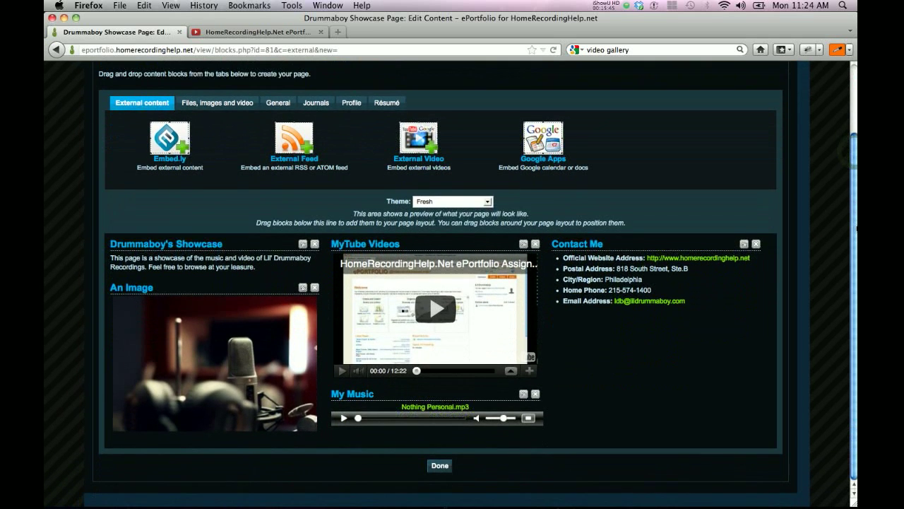
pyautogui.scroll(3, 856, 227)
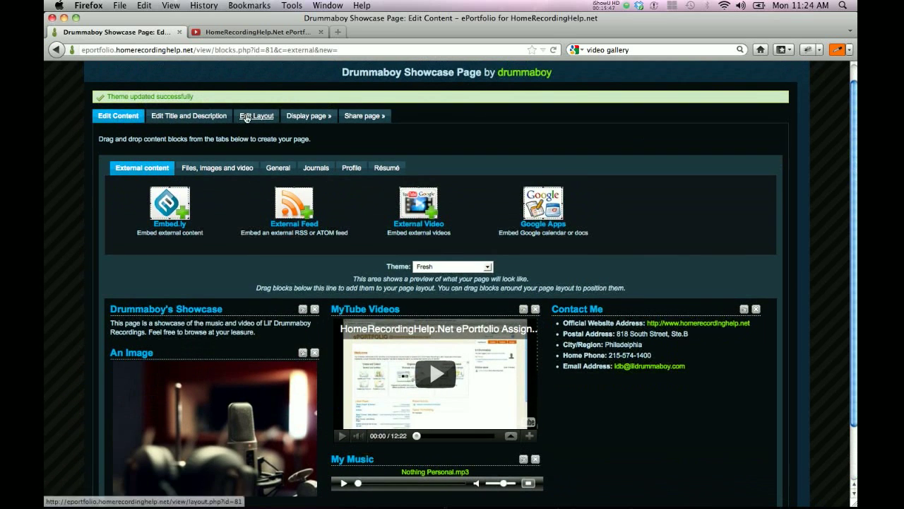
pyautogui.click(308, 117)
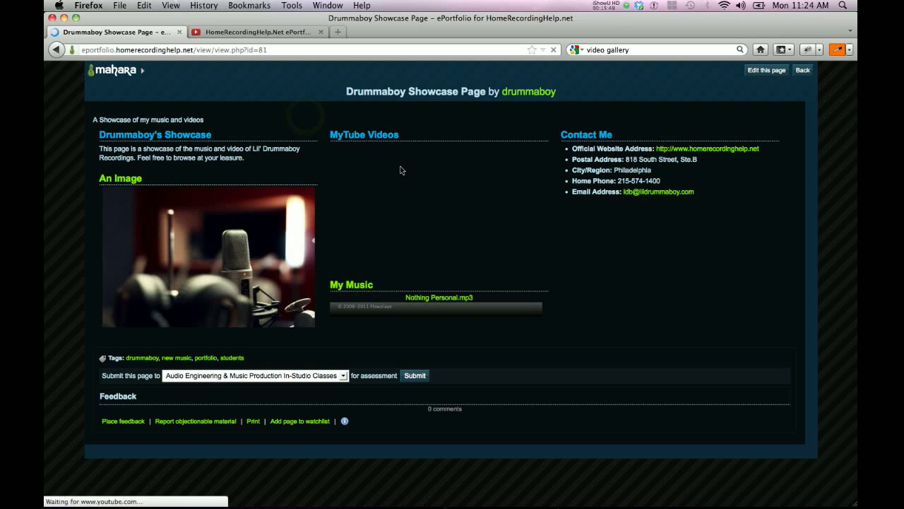